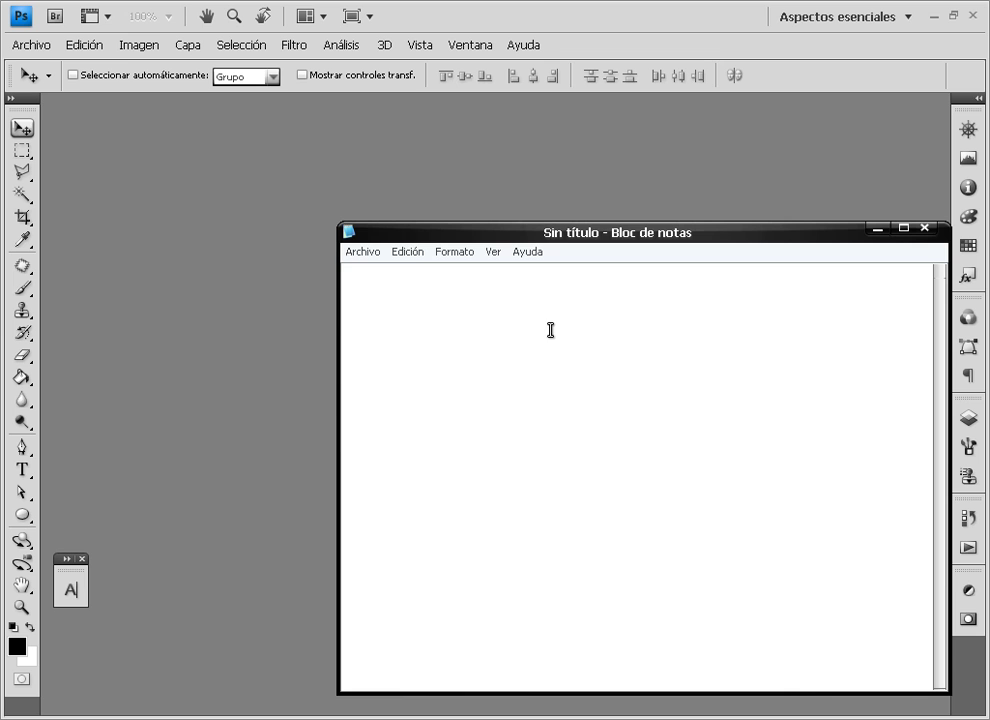
Type the intro note on making an orb and correct the typo to 'comencemos'.
type("que ral...")
type(" este video lo hago")
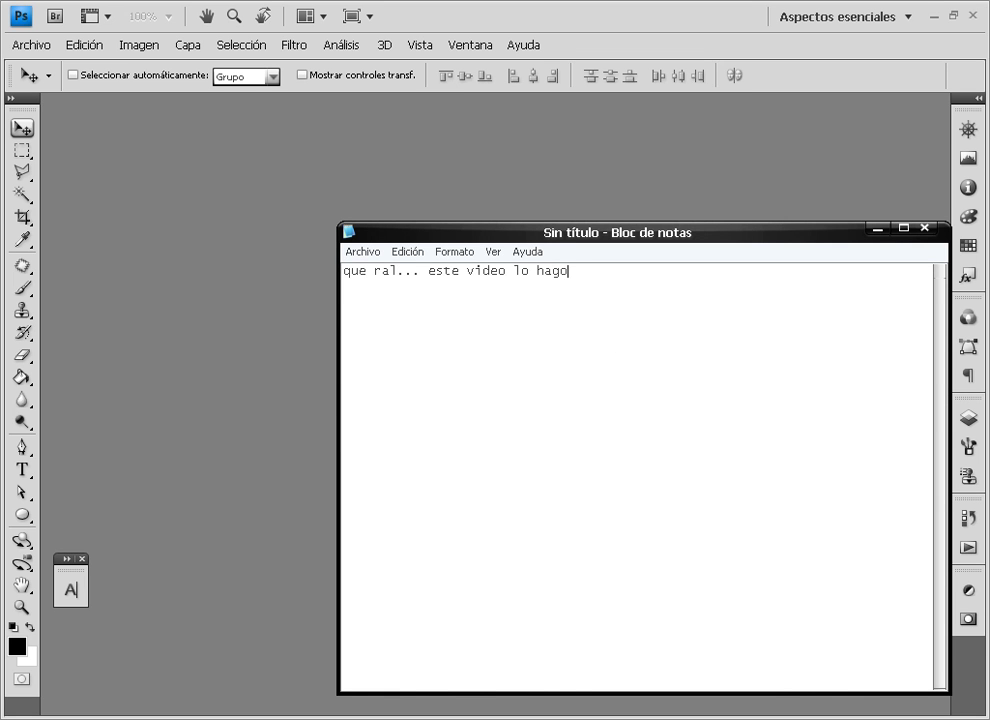
type(" xq me parece que es m")
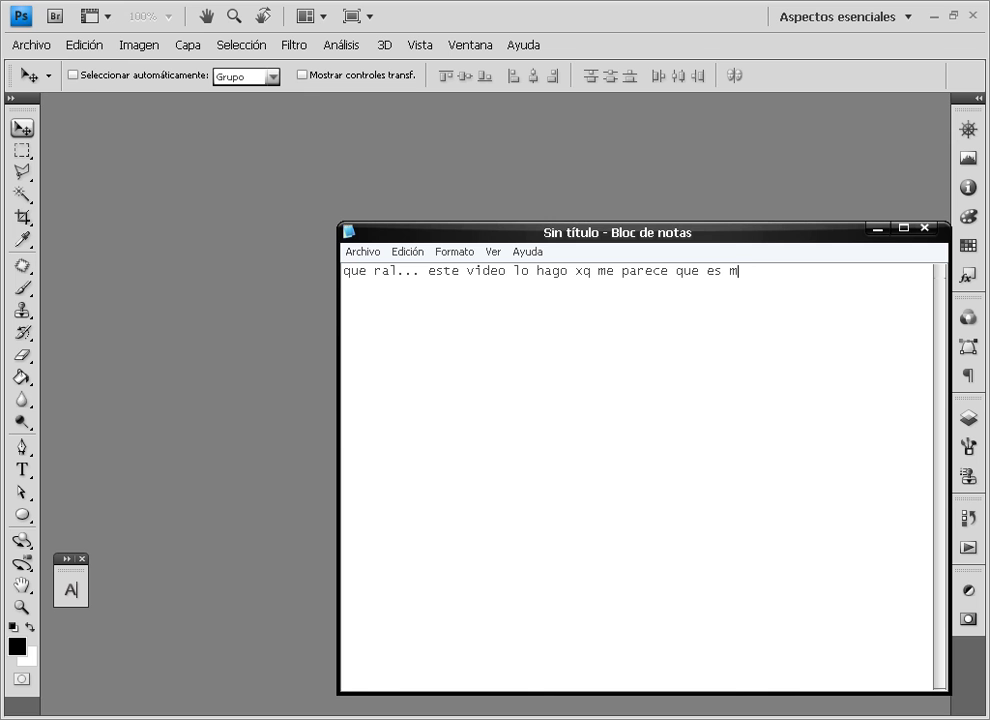
type("ás sencillo para enteer ")
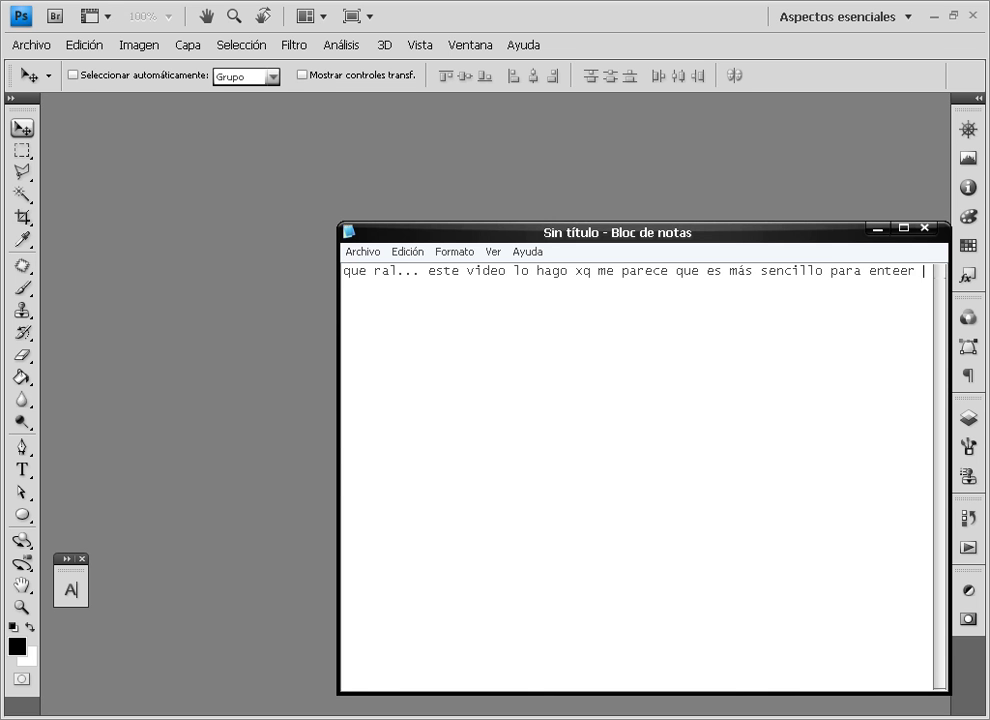
type("el como hacer fácilmente un")
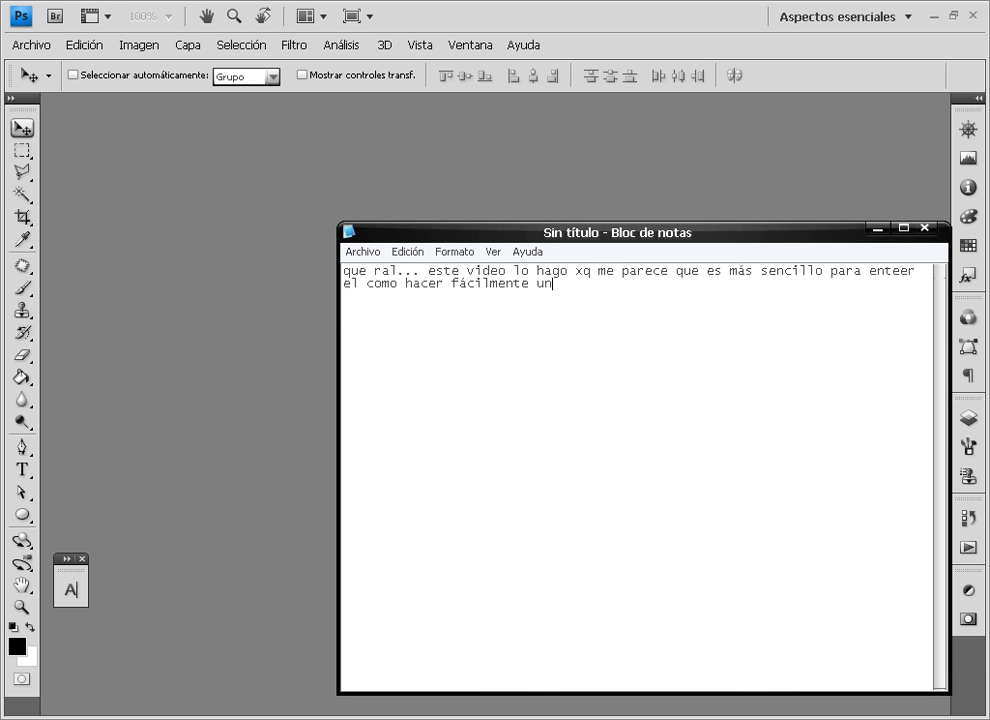
type("a orb")
type(" o una esfera....")
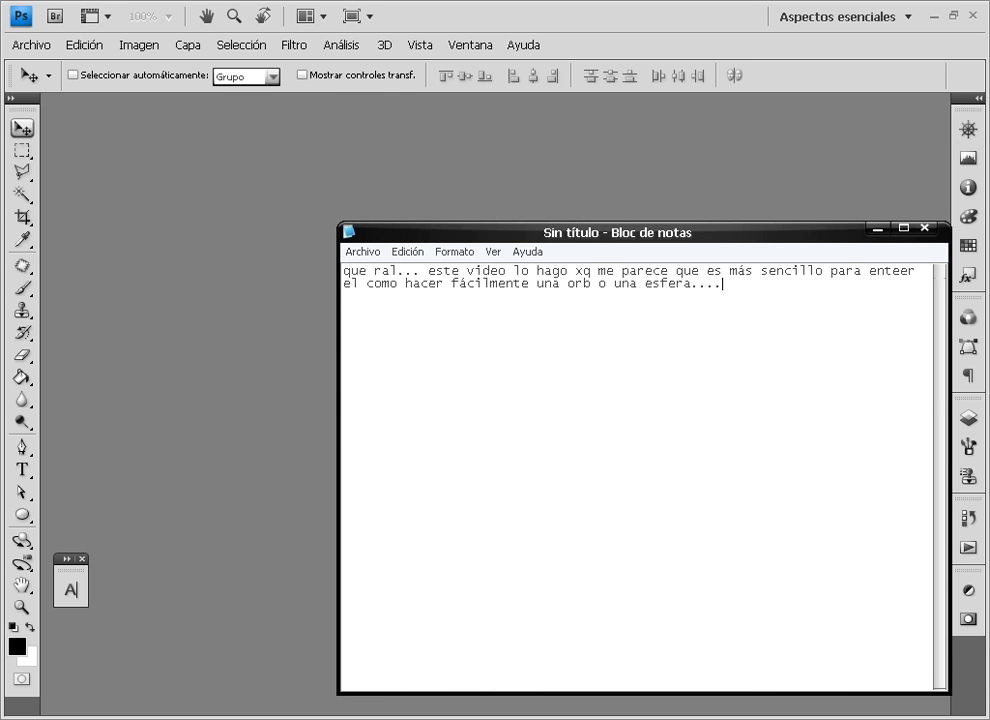
type("   bien, cmoenc")
type("emos....")
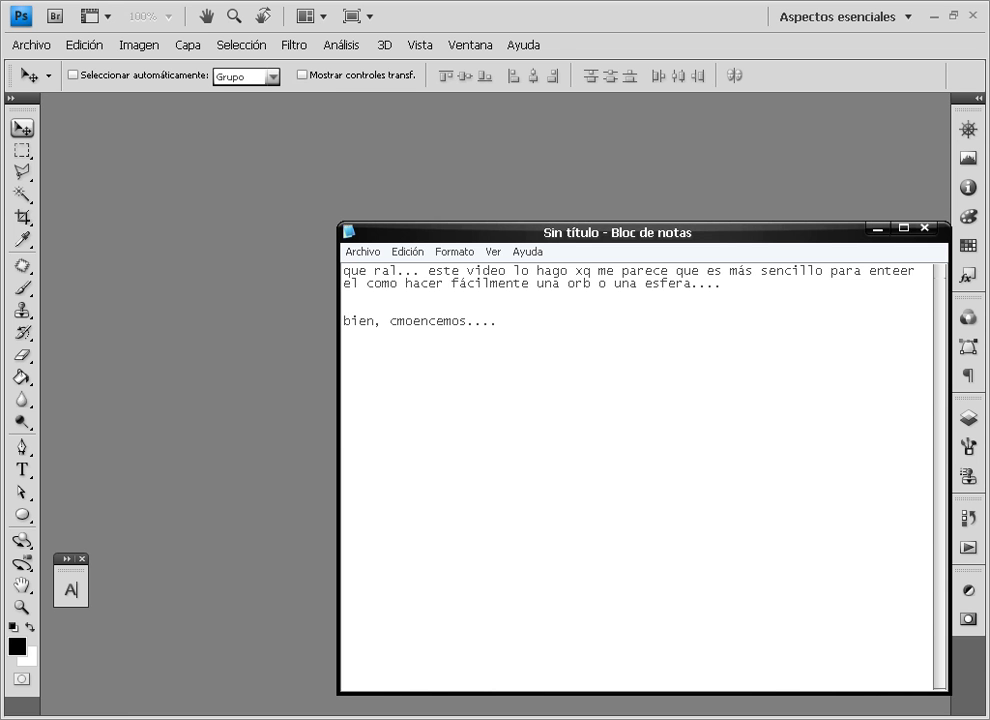
left_click(393, 321)
type("o")
key("Right")
key("Right")
key("BackSpace")
Add a new paragraph 'crea un nuevo documento segun el tamaño que desees', fixing 'tamaño'.
key("Return")
key("Return")
type("crea")
type(" un nuevo doc")
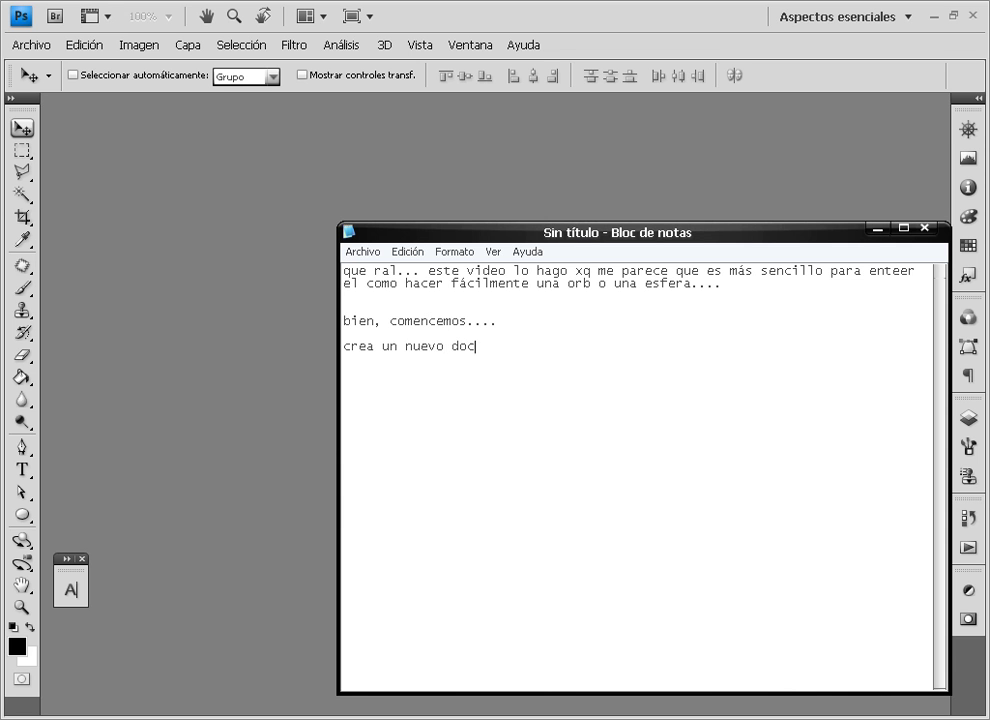
type("umento ")
type("segun el t")
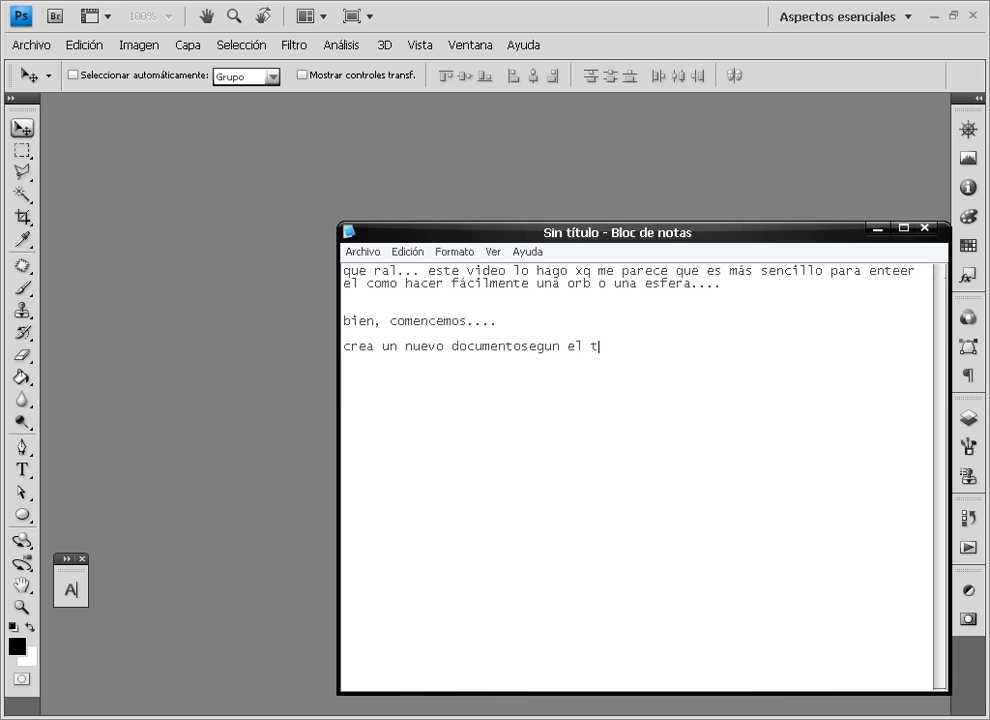
type("amalo que ")
type("desees")
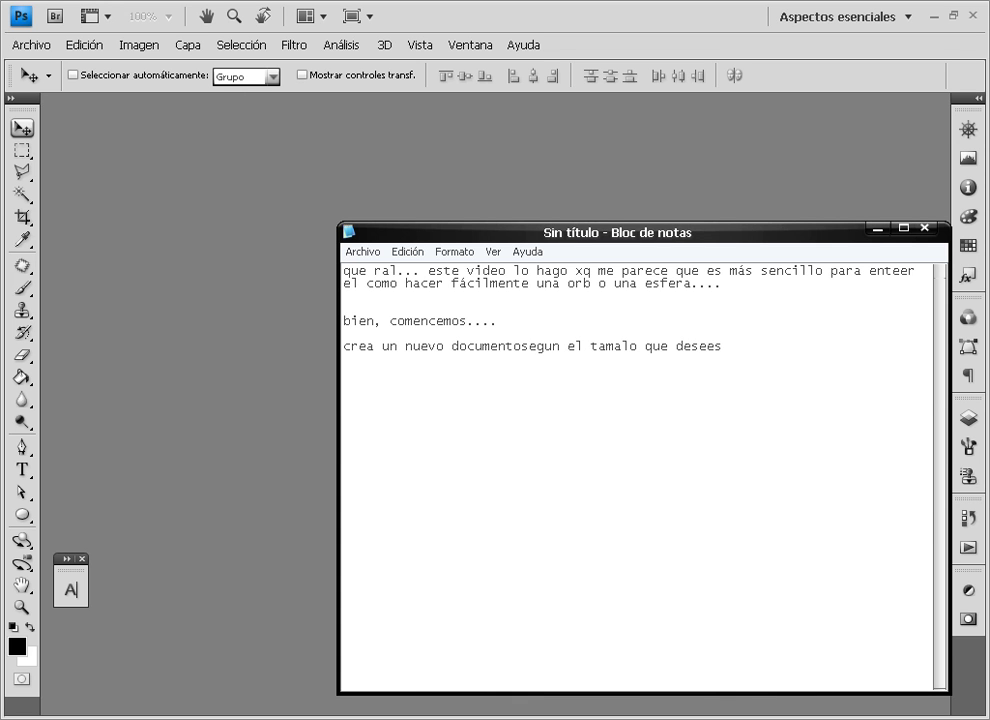
key("BackSpace")
type("ñ")
key("End")
Create a new 600 × 600 pixel, 150 ppi document via Archivo > Nuevo.
left_click(450, 180)
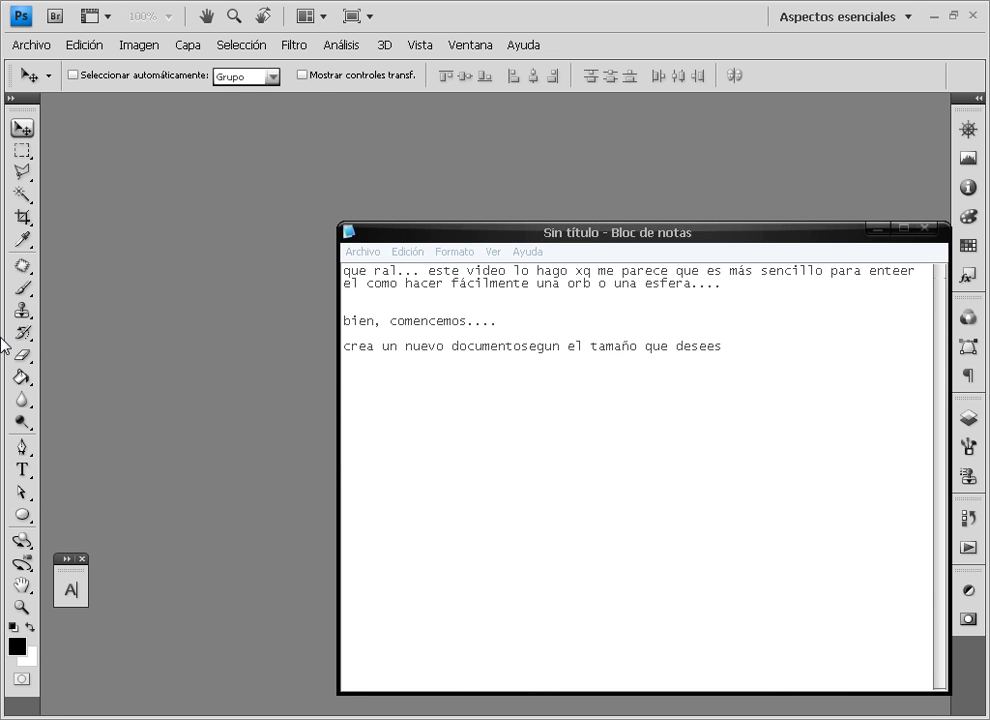
left_click(30, 47)
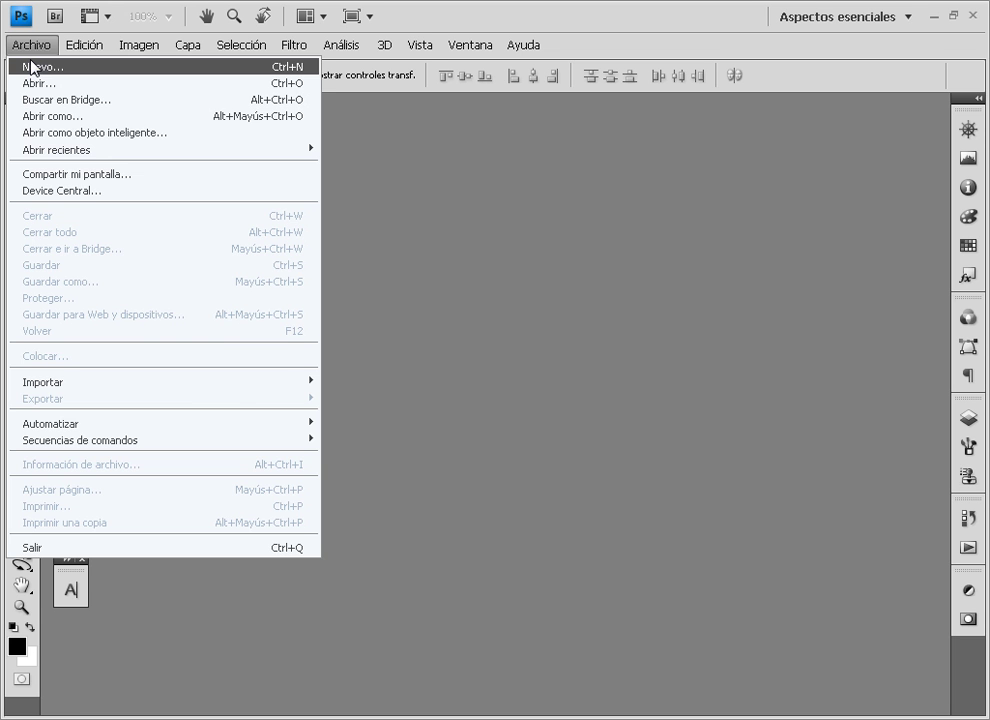
left_click(30, 66)
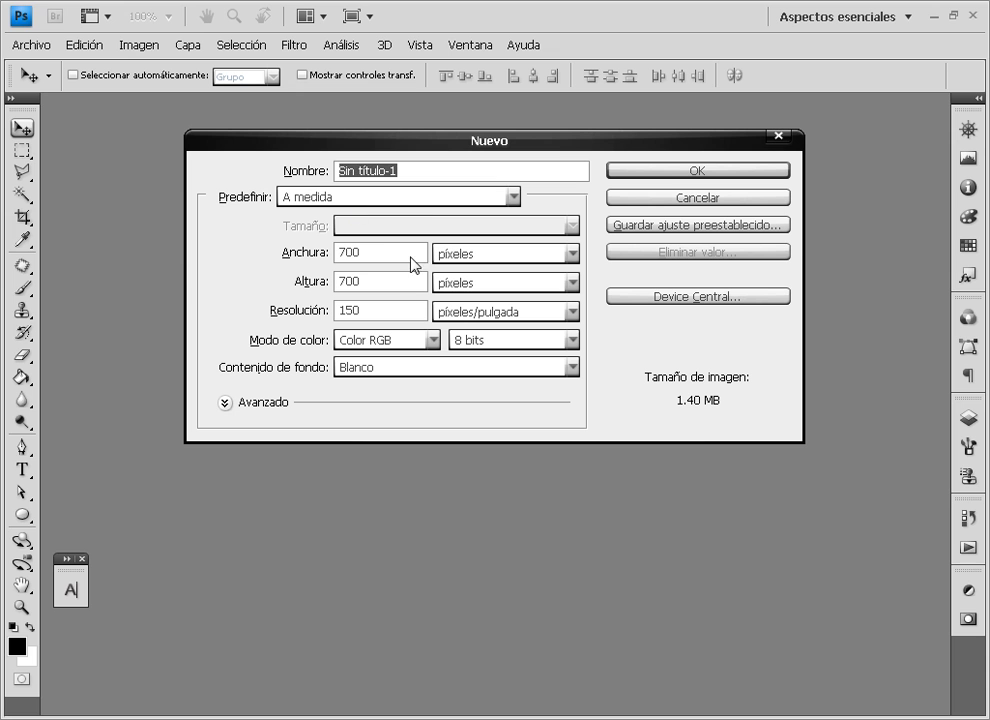
double_click(384, 253)
type("600")
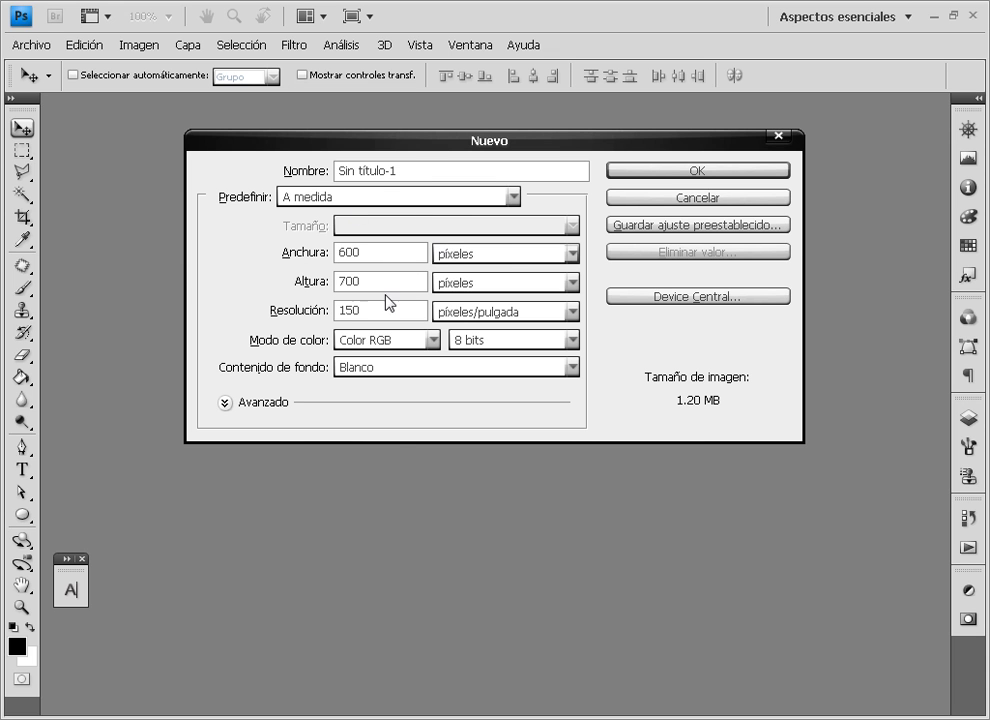
key("Tab")
type("600")
left_click(693, 173)
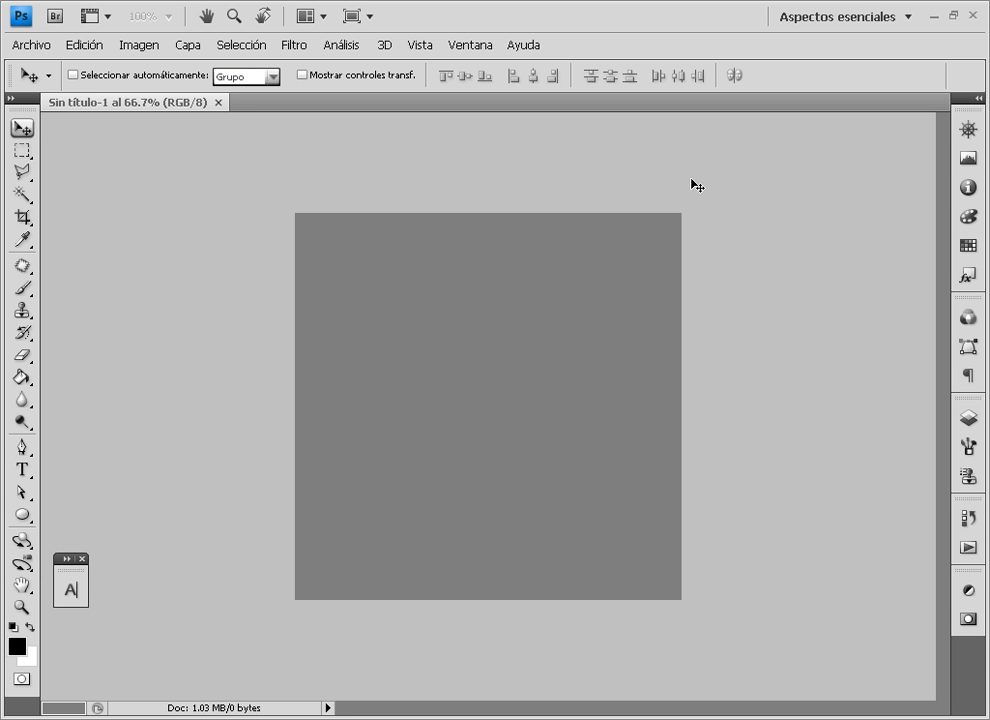
Paste the earlier notes back and start the line 'ahora hay que crear'.
left_click(372, 712)
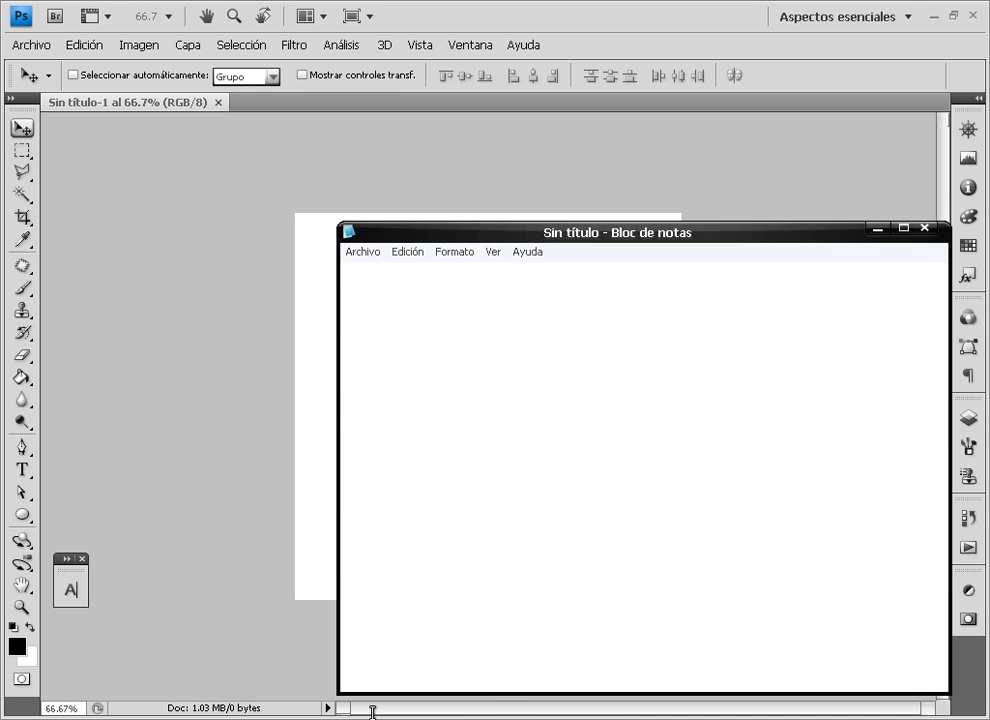
type("que ral... este video lo hago xq me parece que es más sencillo para enteer el como hacer fácilmente una orb o una esfera....   bien, comencemos....  crea un nuevo documentosegun el tamaño que desees")
type("a")
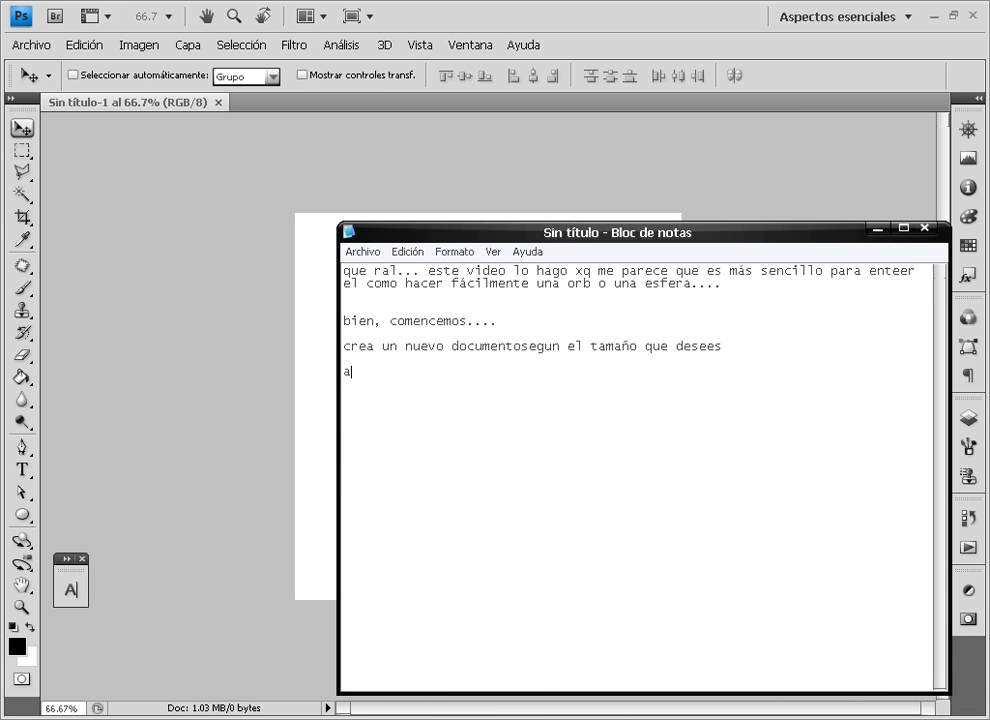
type("hora hay quie creear")
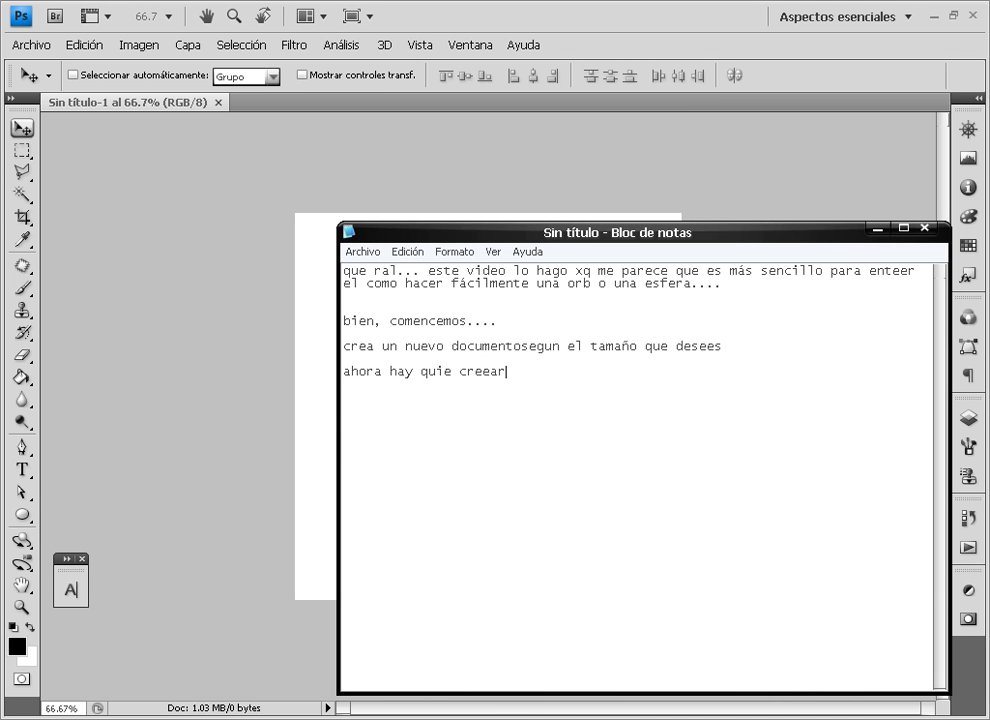
key("BackSpace")
key("End")
Explain that the circle plus styles is the simplest method, then add 'creemos el circulo'.
type("circulo,")
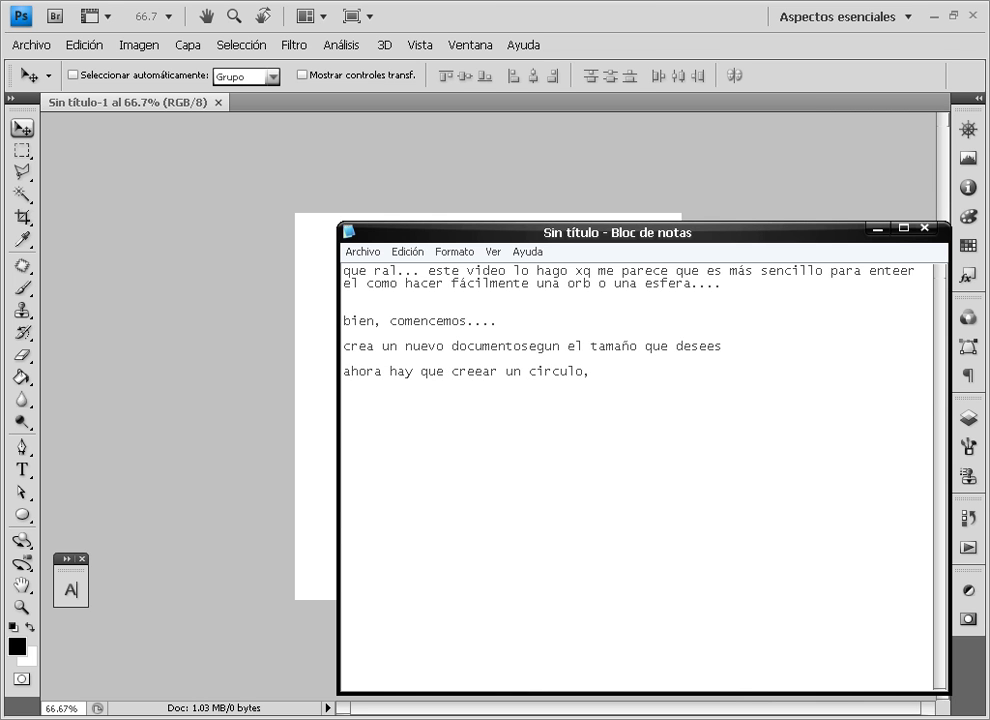
type(" el proceso es r")
type("ápido y sencillo, so")
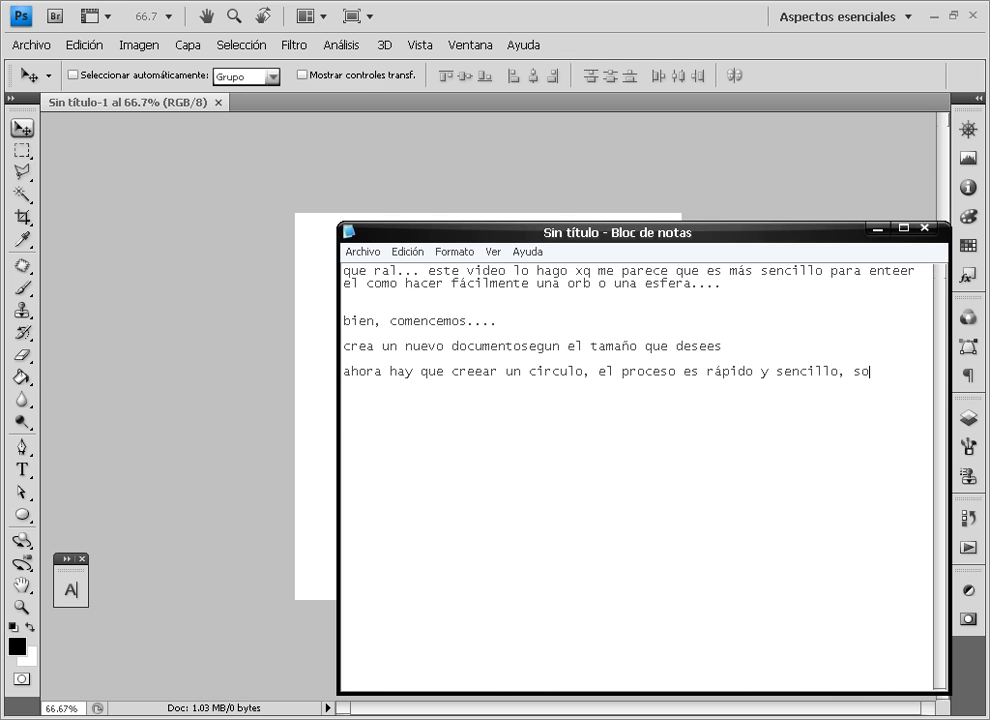
type("lo dependeremos de lo")
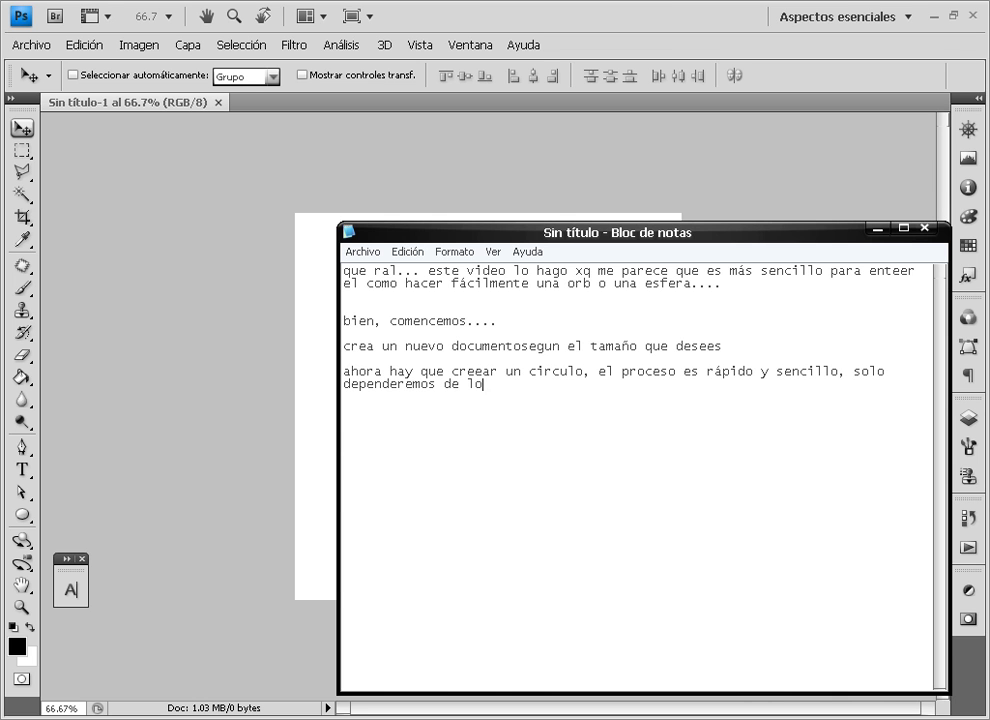
type("sestilos que ten")
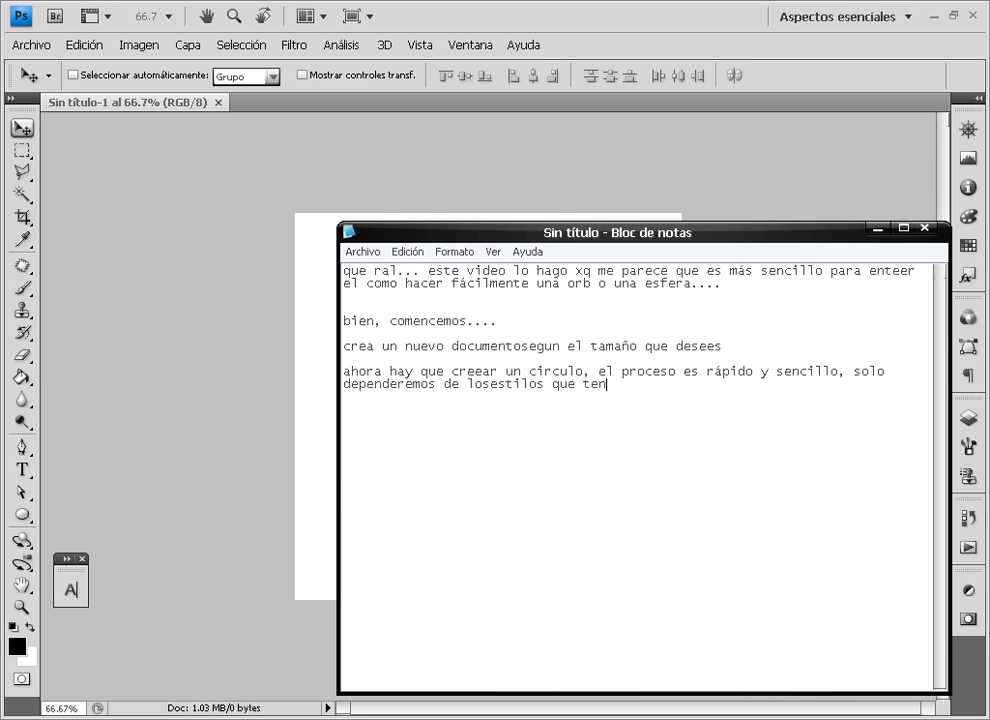
type("emos o de algun")
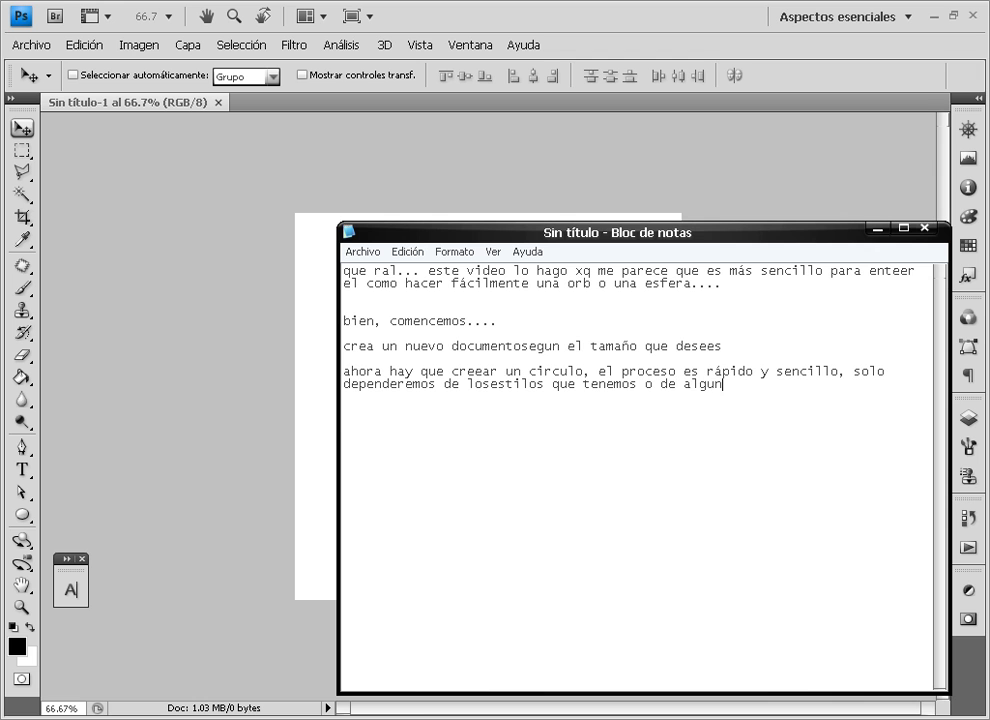
type("os que busqeumos por")
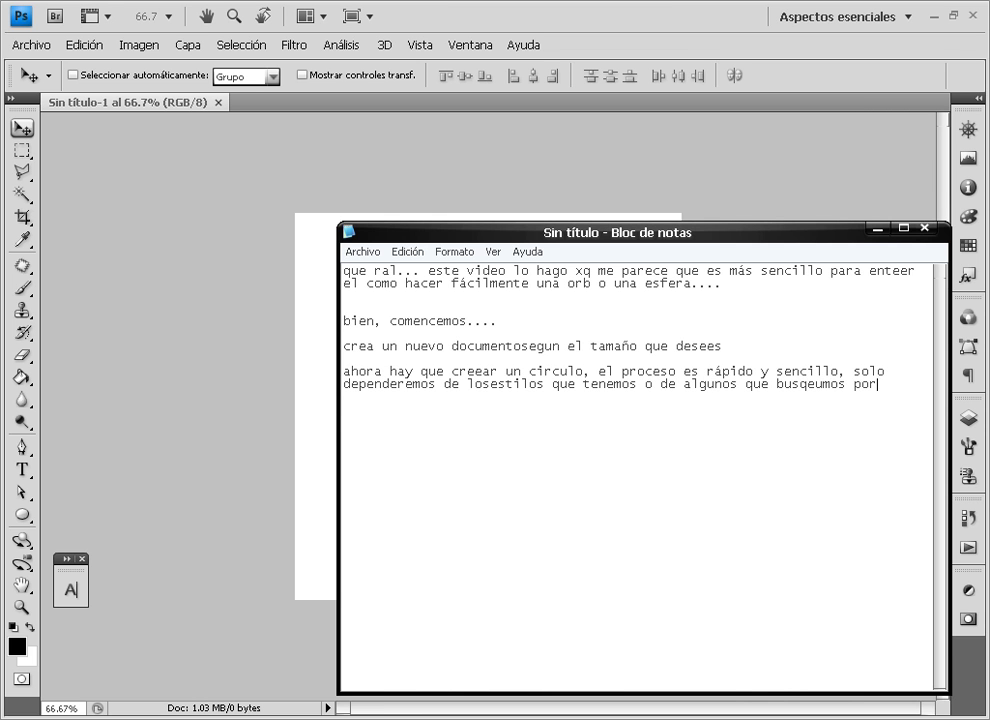
type(" internet.... c")
type("laro qeu hayotras ")
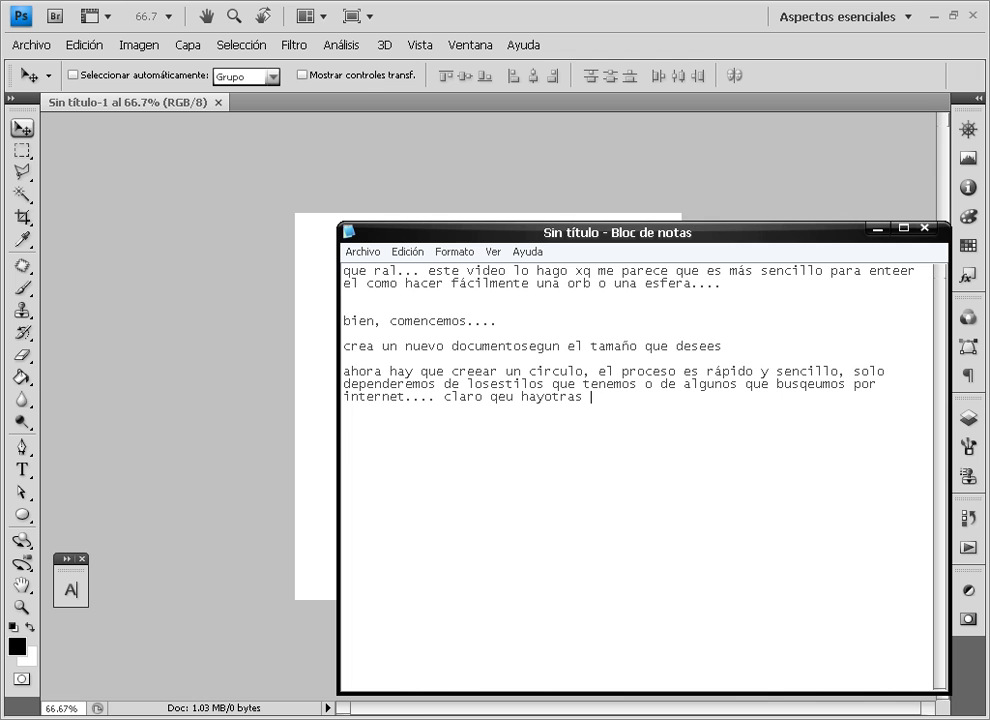
type("formas más complejas com")
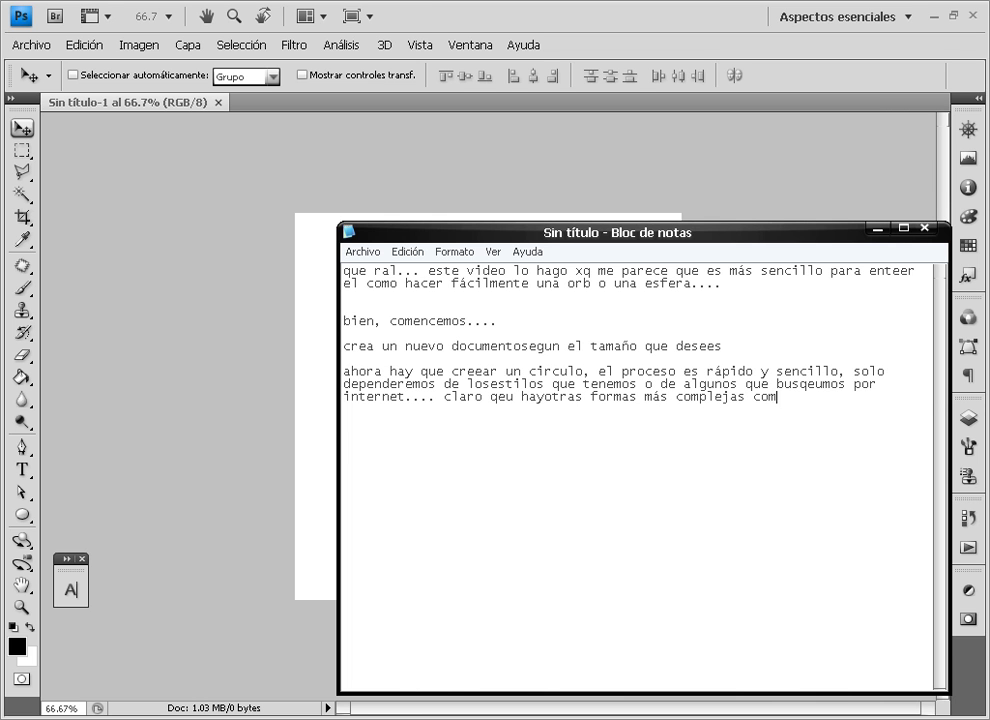
type("o orbs artesa")
type("nales, peroeso ya e")
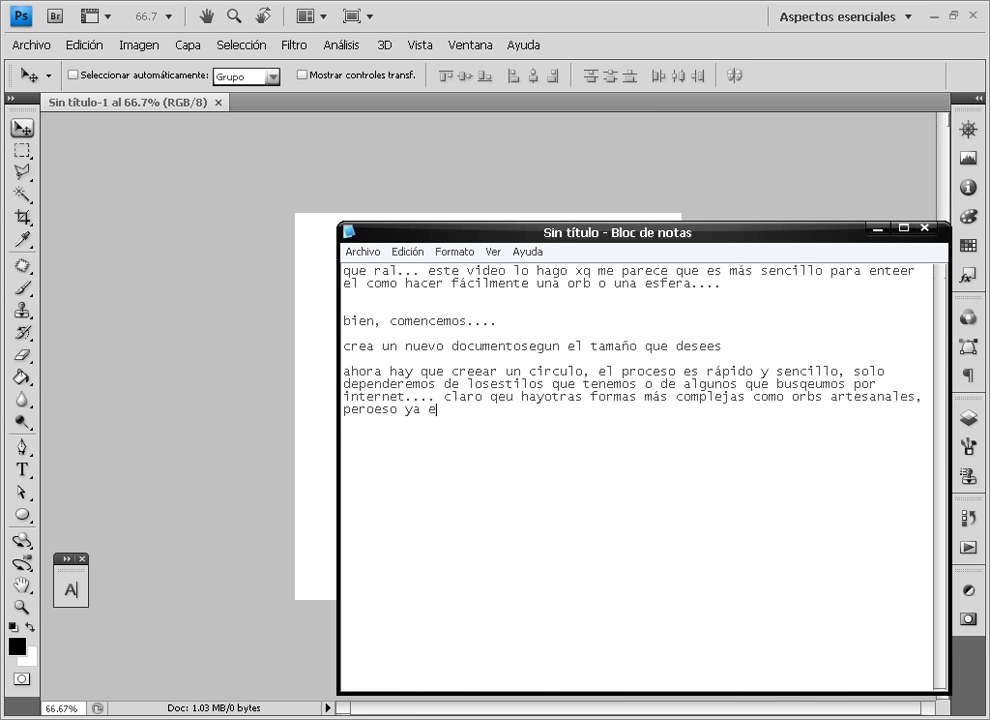
type("s nm")
key("BackSpace")
key("BackSpace")
type("más avanzado..")
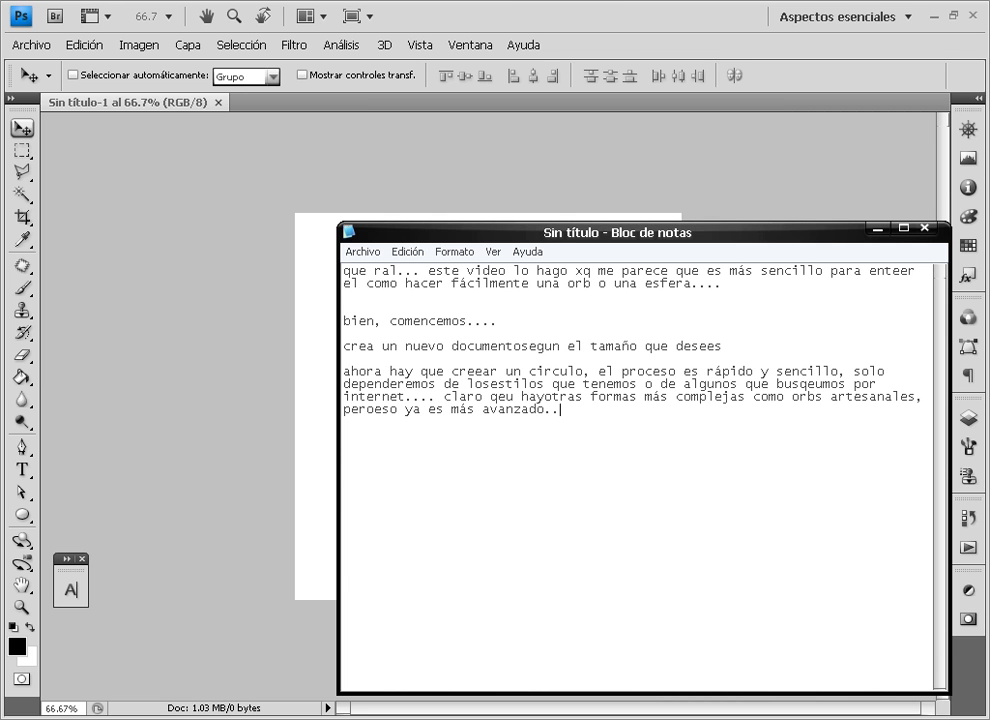
type(". está vez veremos el")
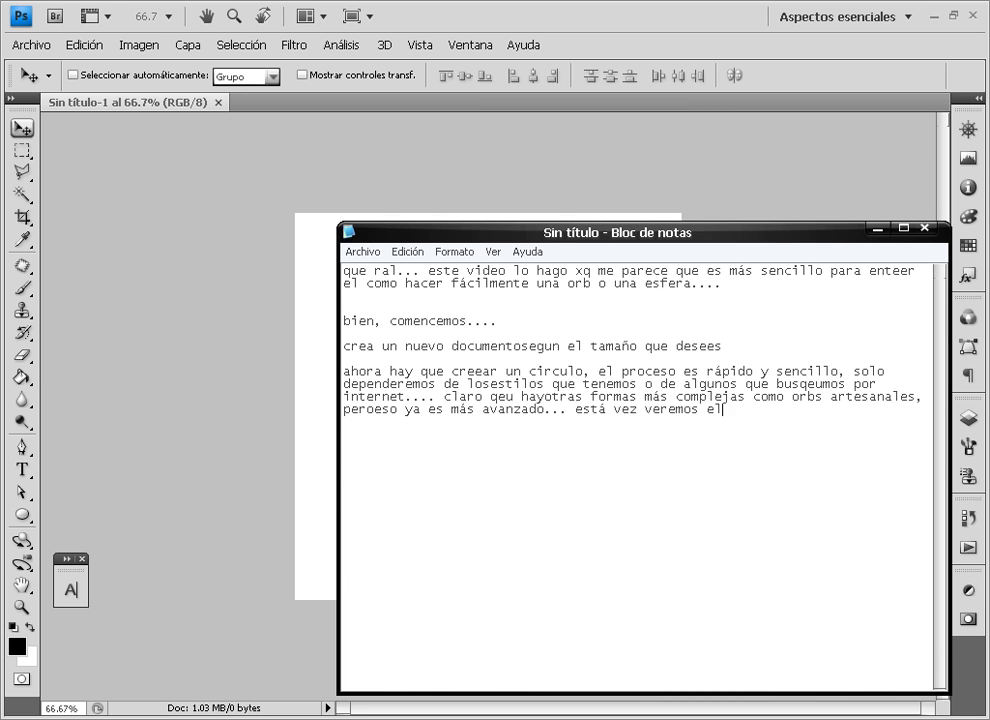
type(" más sencillo")
type(" ;)")
key("Return")
key("Return")
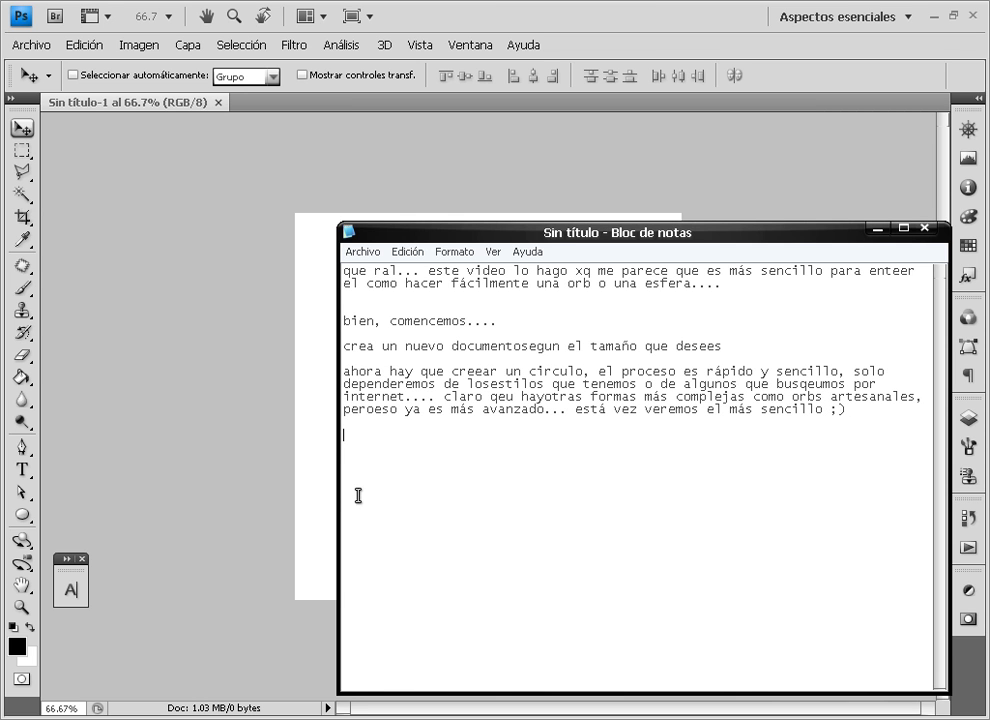
type("creemos el circulo....")
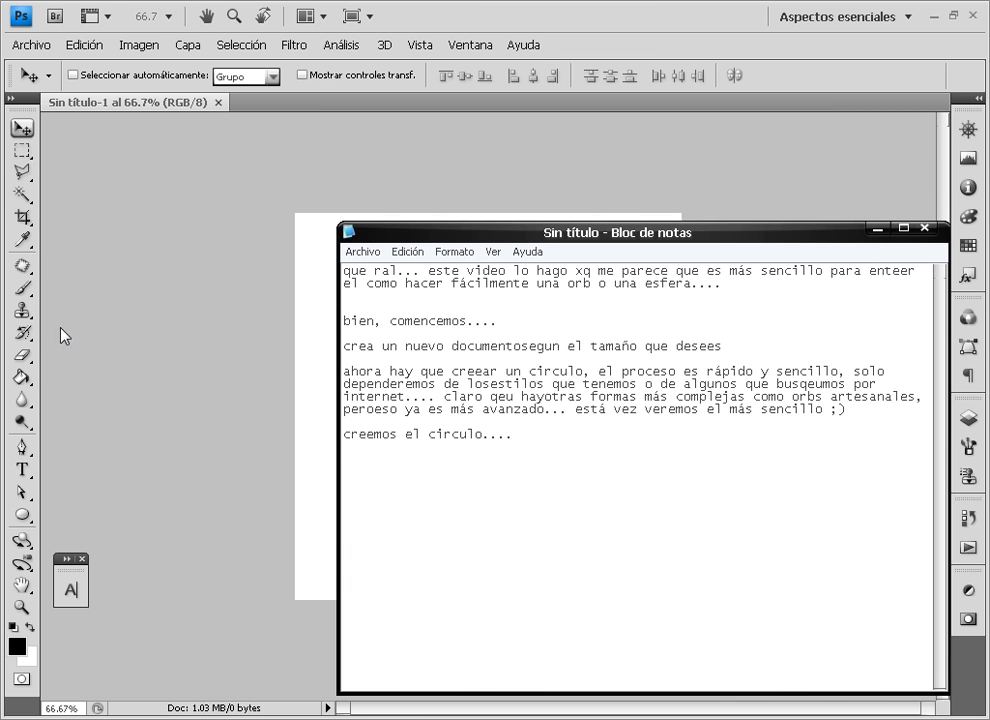
Draw a large black ellipse shape-layer circle on the canvas and view it at 100%.
left_click(57, 406)
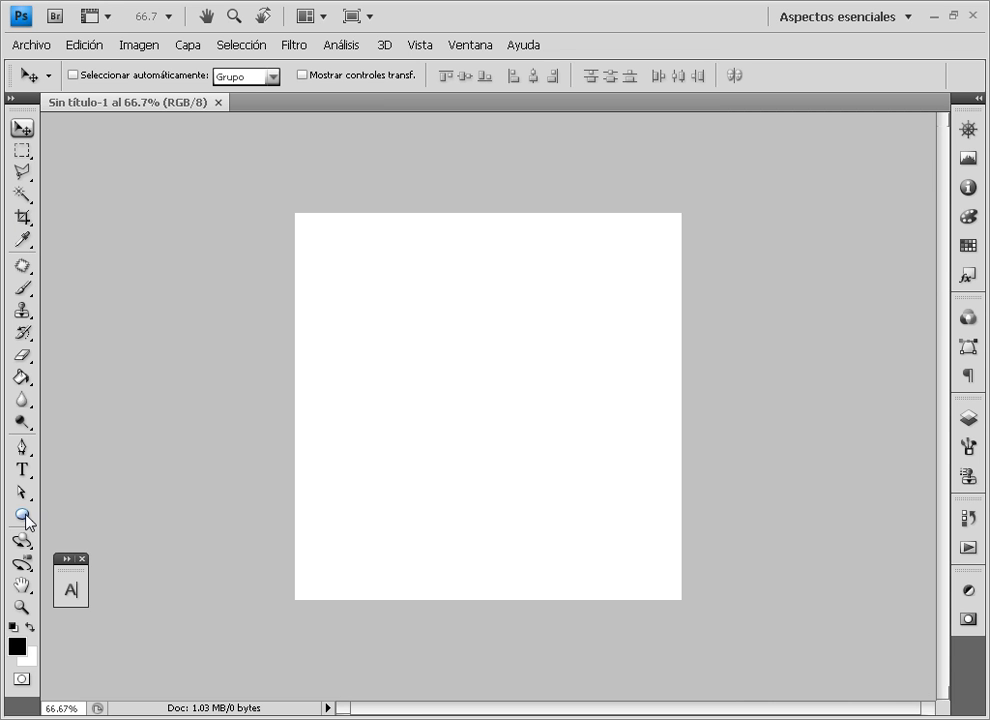
left_click(20, 516)
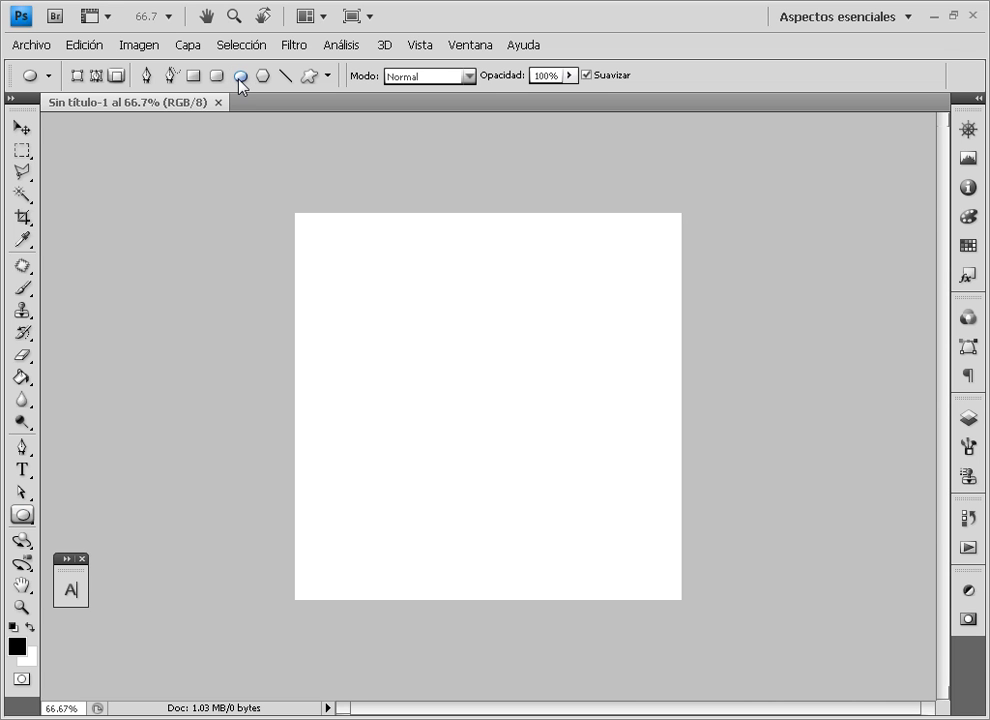
left_click(240, 77)
mouse_move(312, 240)
left_mouse_down()
mouse_move(399, 313)
mouse_move(665, 585)
left_mouse_up()
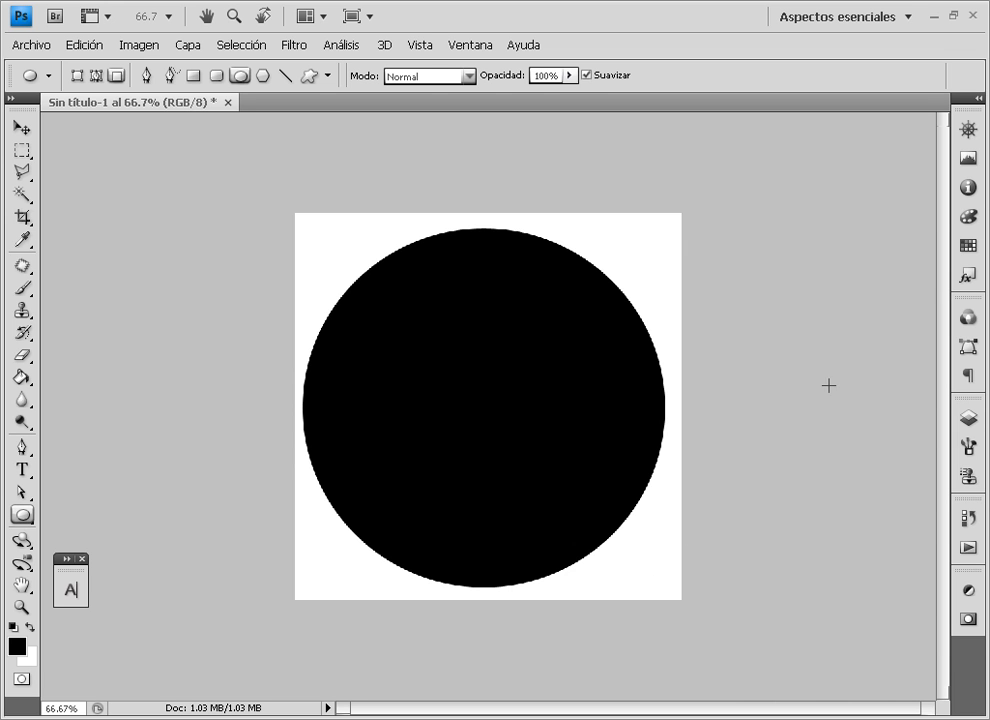
left_click(968, 129)
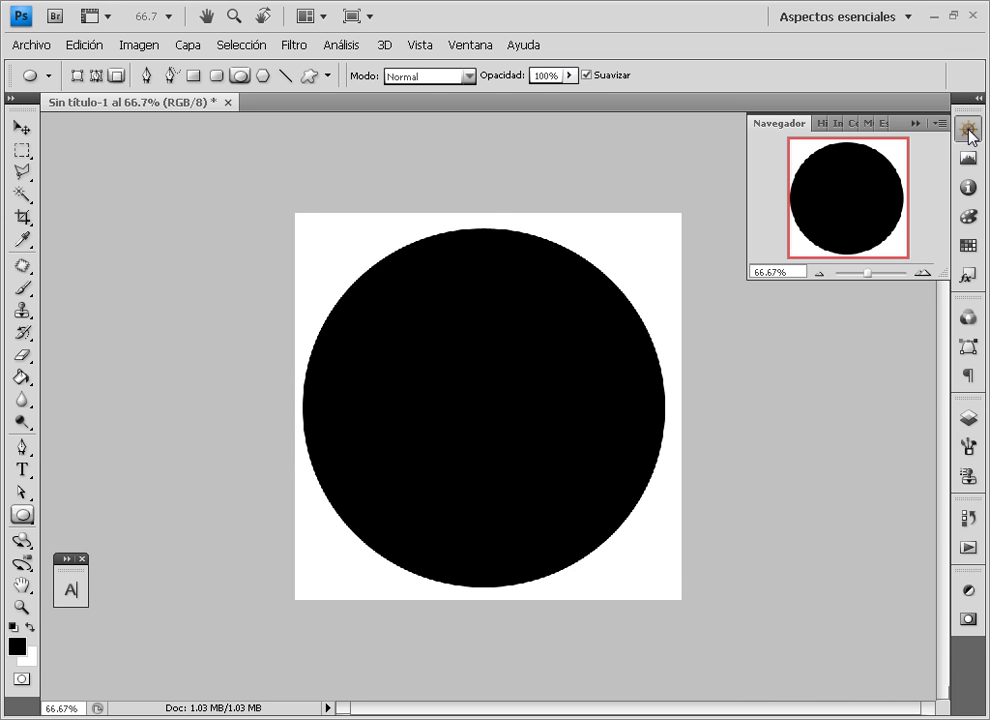
left_click(922, 272)
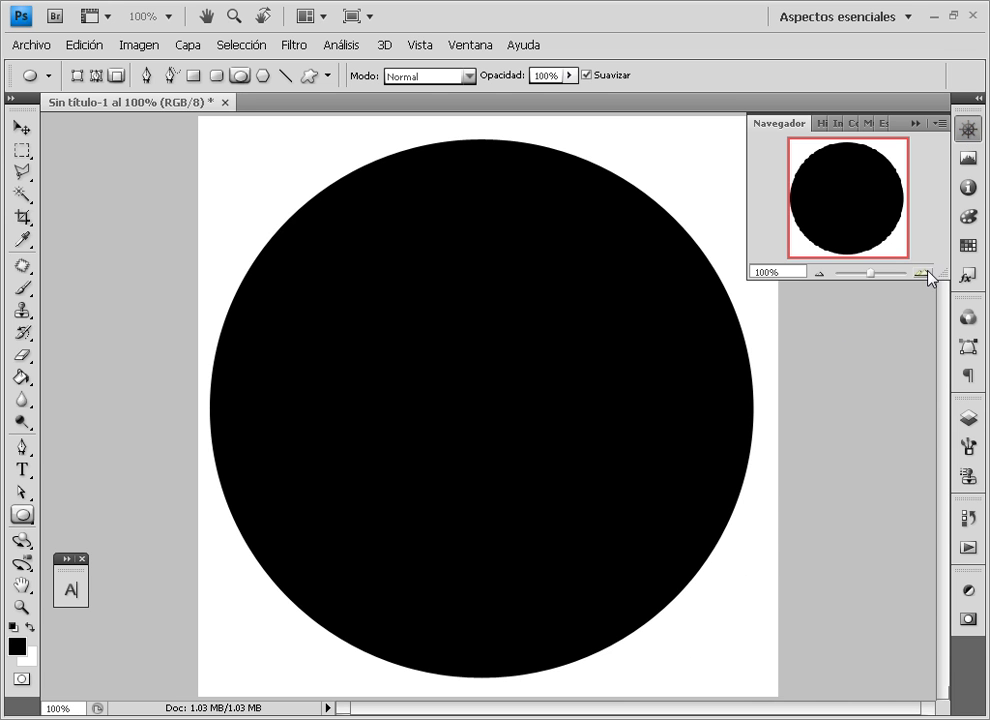
left_click(967, 129)
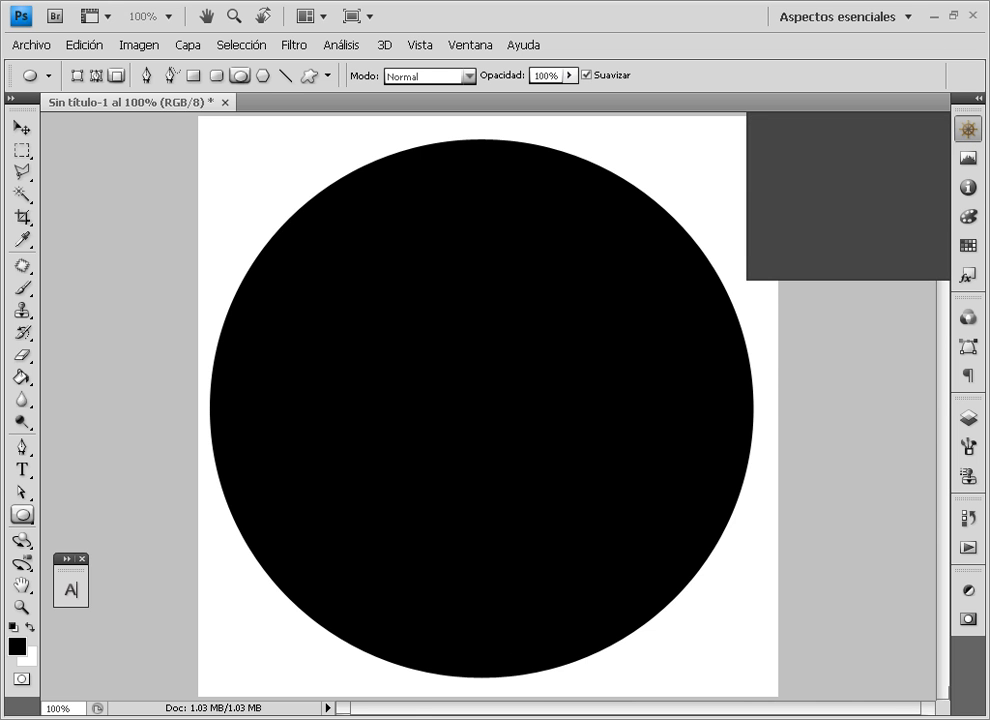
Add the note 'como verás es un circulo normalón color negro, pero ahora se convierte ;) XD'.
key("alt+Tab")
key("Return")
key("Return")
type("comoc")
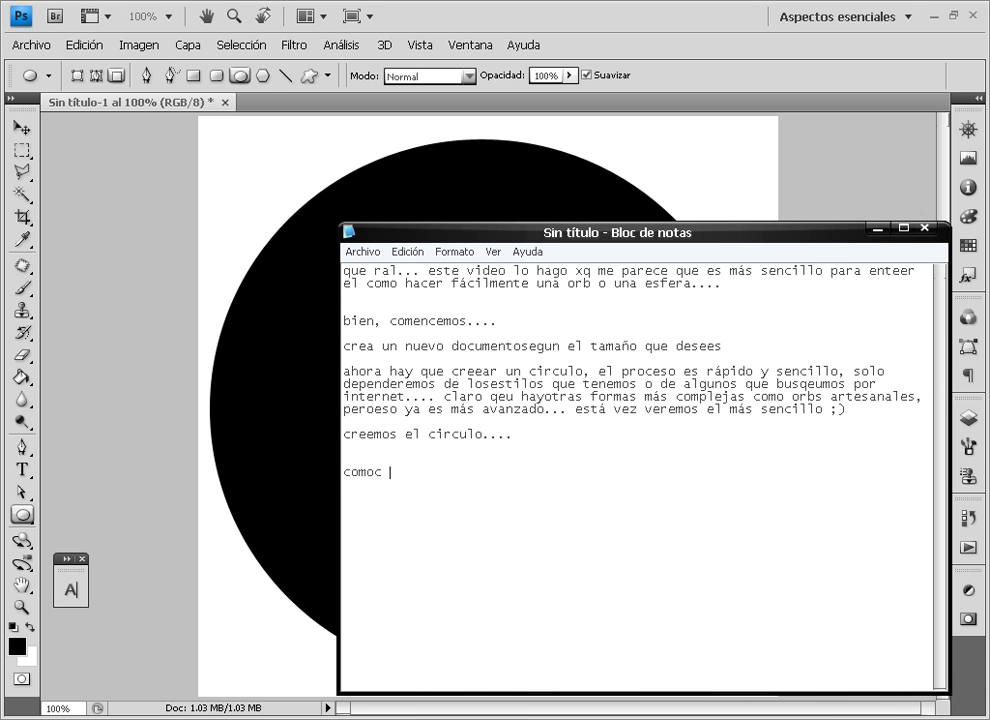
key("BackSpace")
type("ver")
key("BackSpace")
key("BackSpace")
key("BackSpace")
type("ver")
type("ás ten")
key("BackSpace")
key("BackSpace")
key("BackSpace")
type("es")
type(" un circulo normaló")
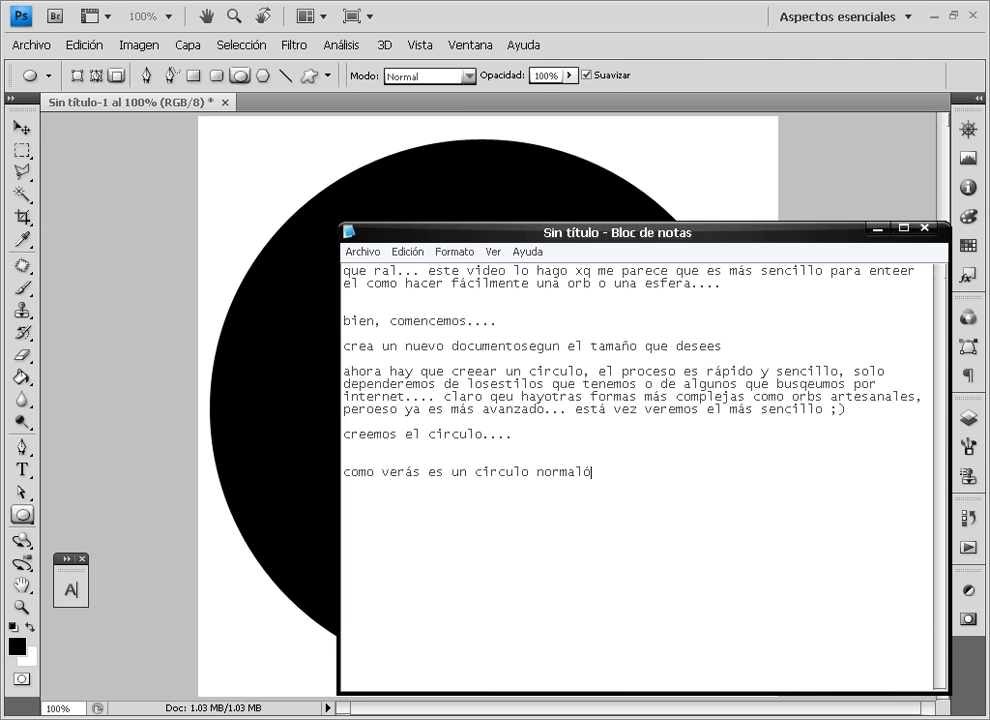
type("n color negro, ")
type("pero ahora se convierte ;)")
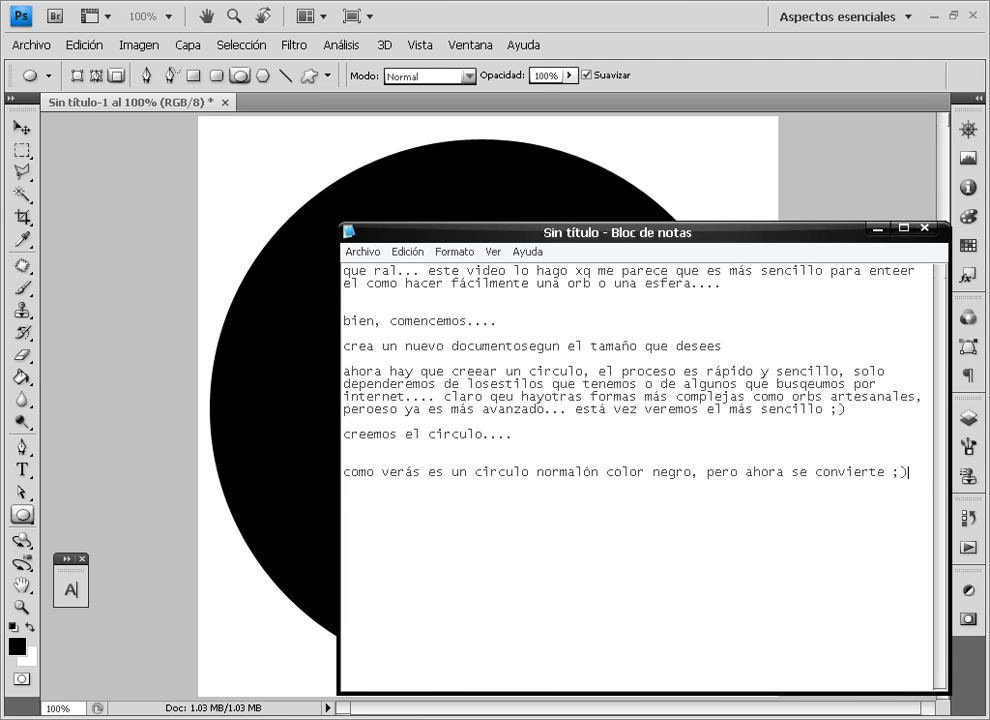
type(" XD")
Add the line 'mira abre la paleta de estilos' followed by 'mmira ...'.
key("Return")
key("Return")
type("mira abre la")
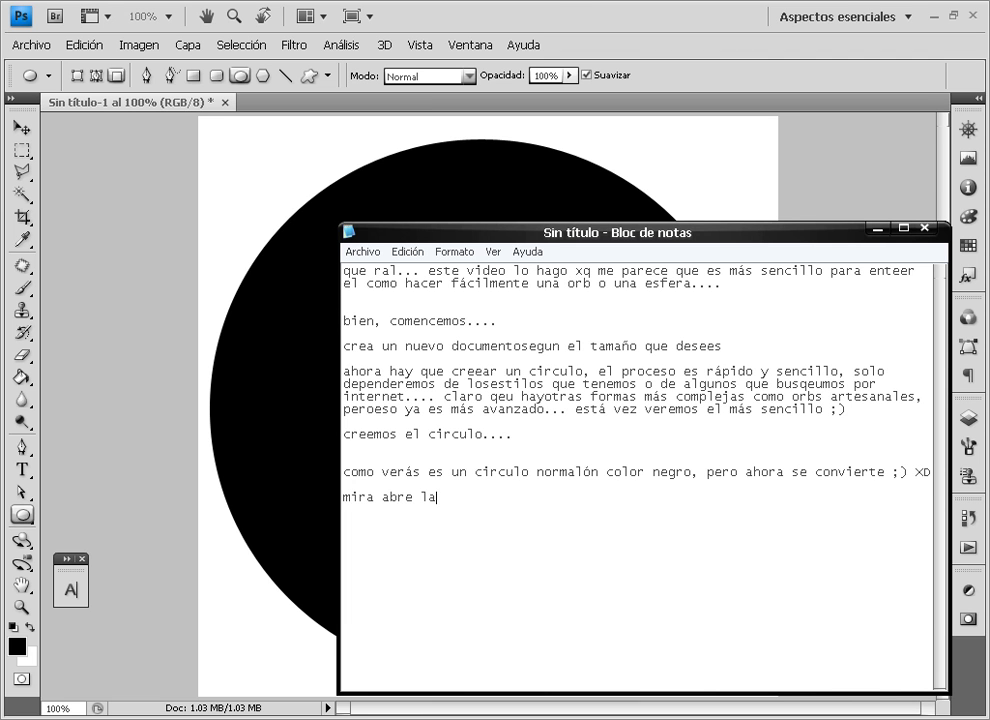
type(" plaeta de estilos....")
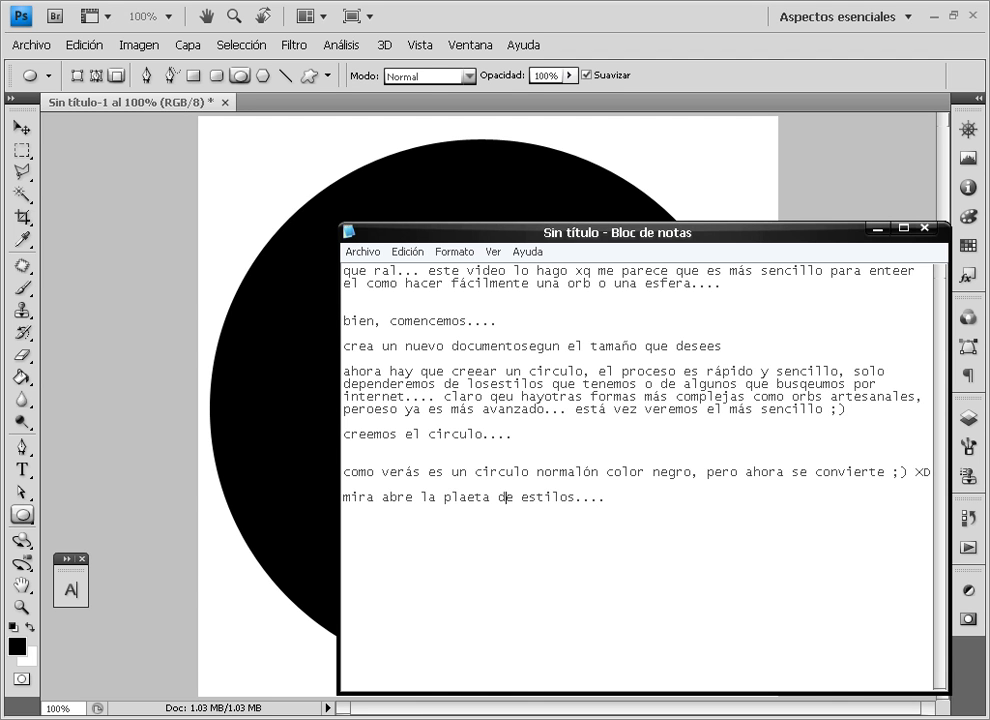
key("BackSpace")
key("BackSpace")
type("al")
type("mmira ...")
Expand the Estilos preset styles palette in Photoshop, then return to Notepad.
left_click(968, 278)
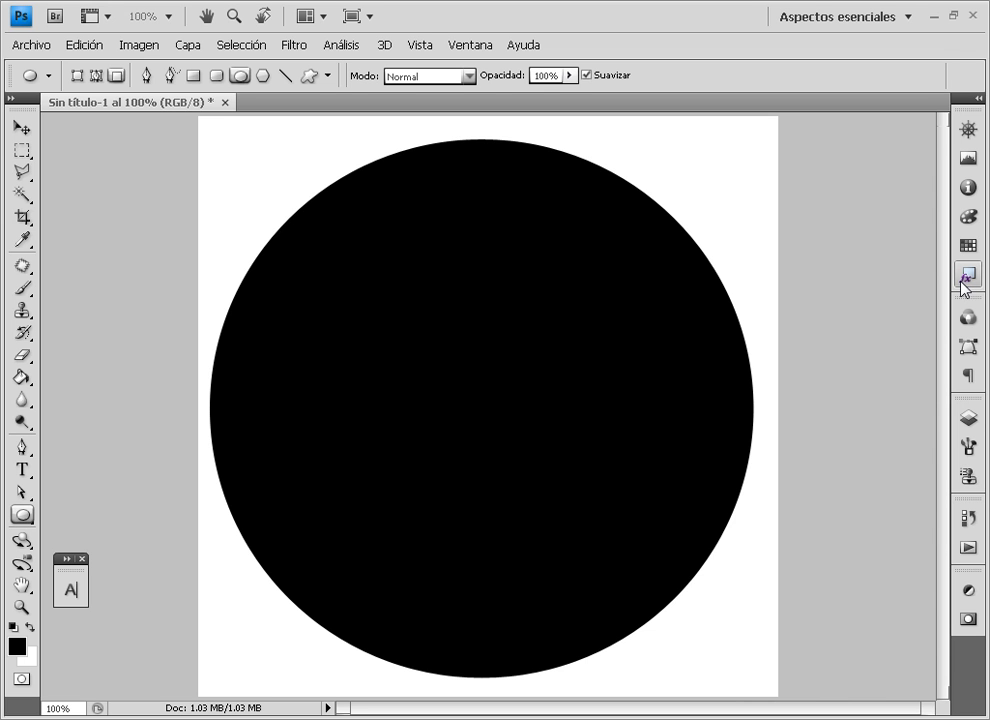
left_click(961, 280)
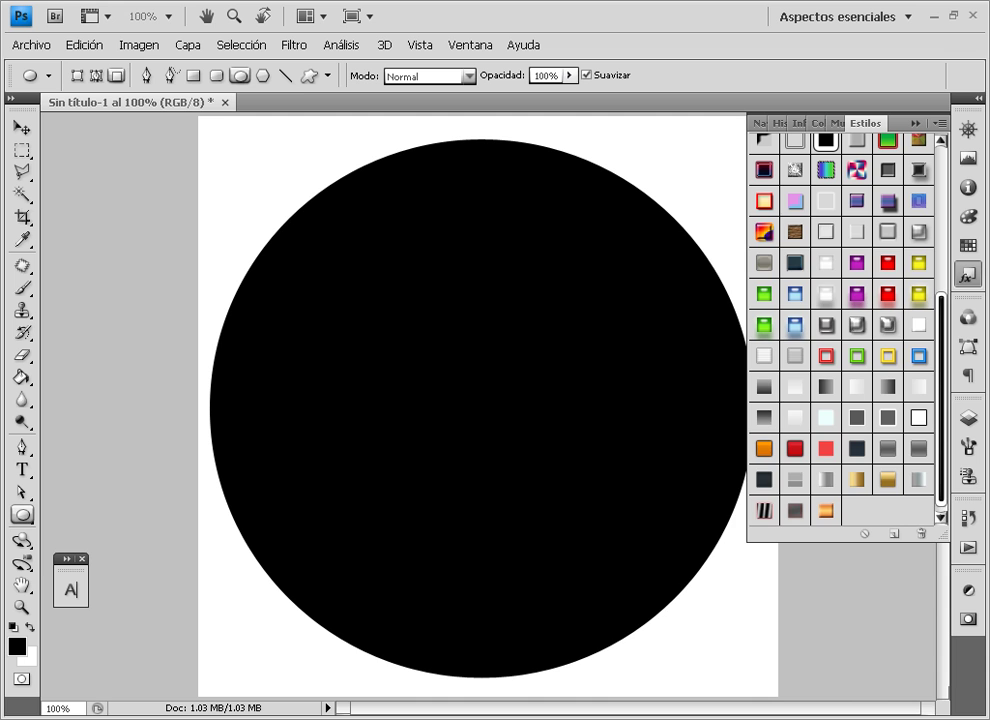
left_click(362, 705)
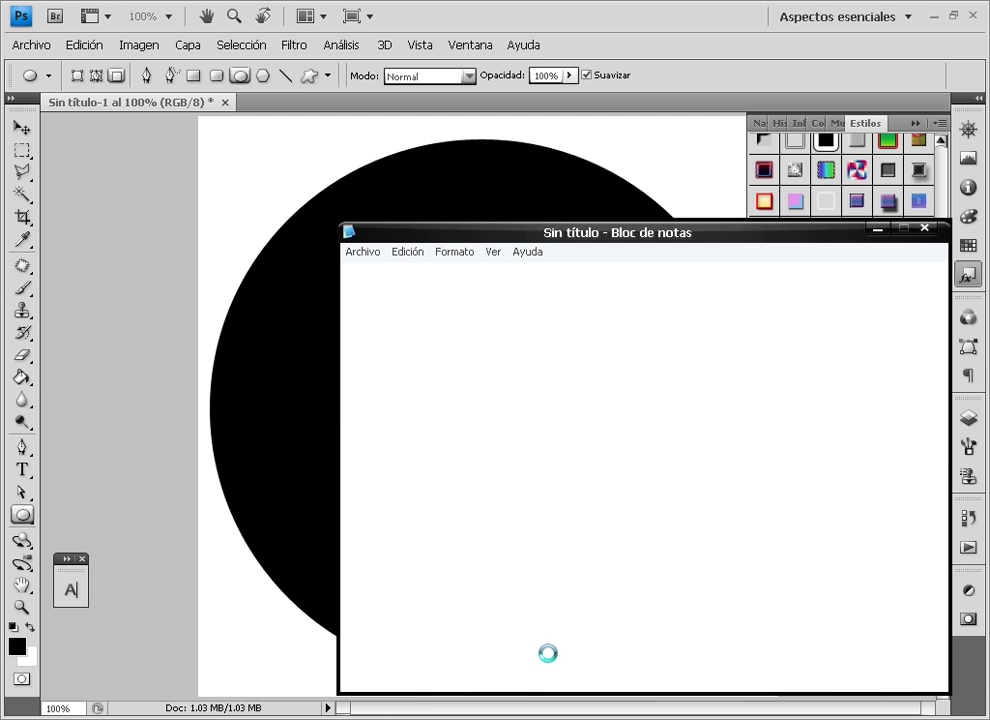
Note that many styles are included and more can be found by googling "estilos para photoshop".
type("alli tenog")
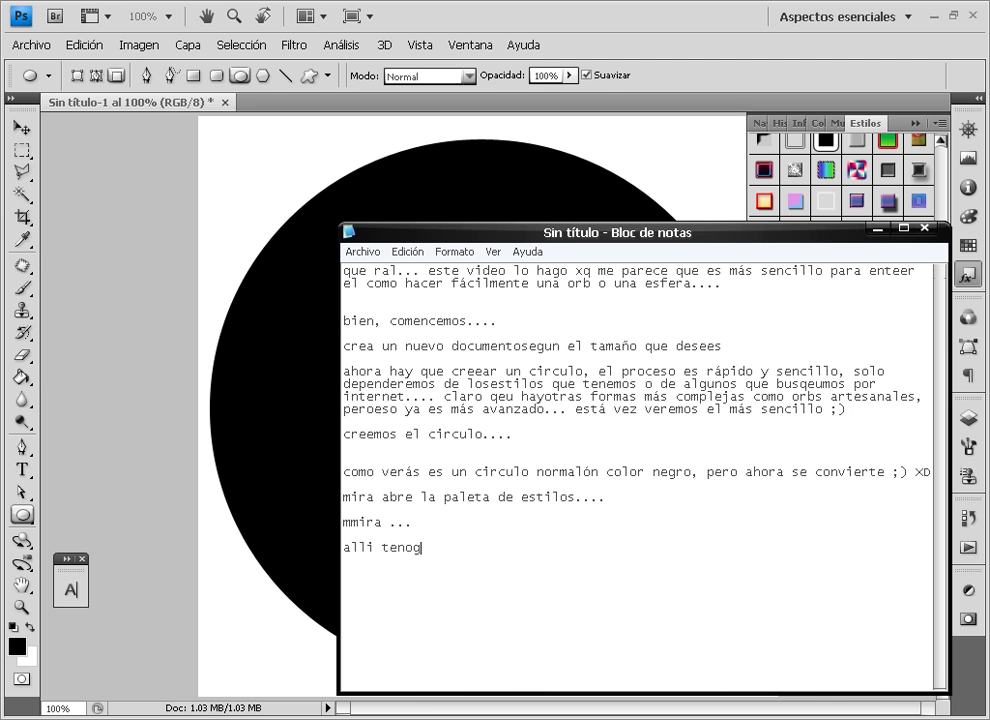
type(" muhcos estilos incluso")
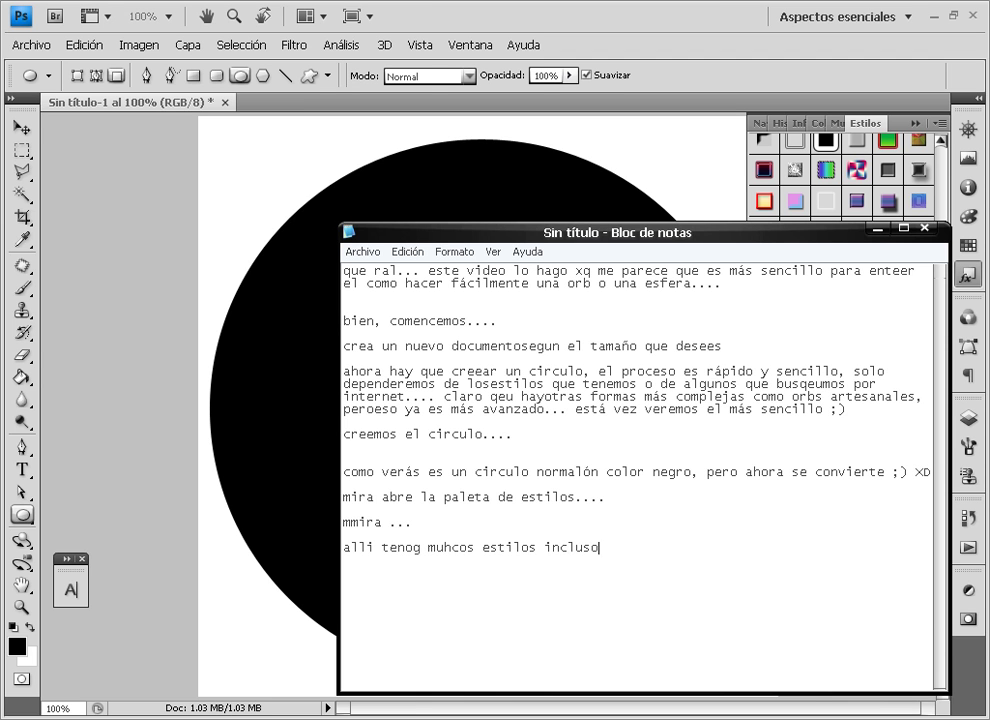
type(" unos que creé ")
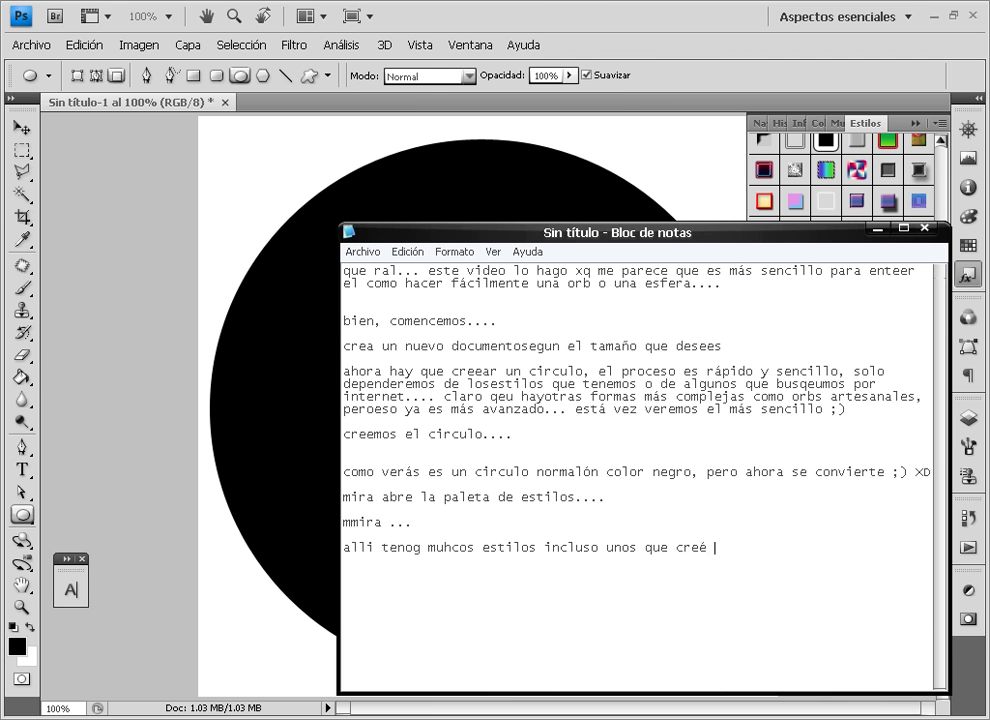
type("yo mismo, pero")
key("BackSpace")
key("BackSpace")
key("BackSpace")
type("pero si kier")
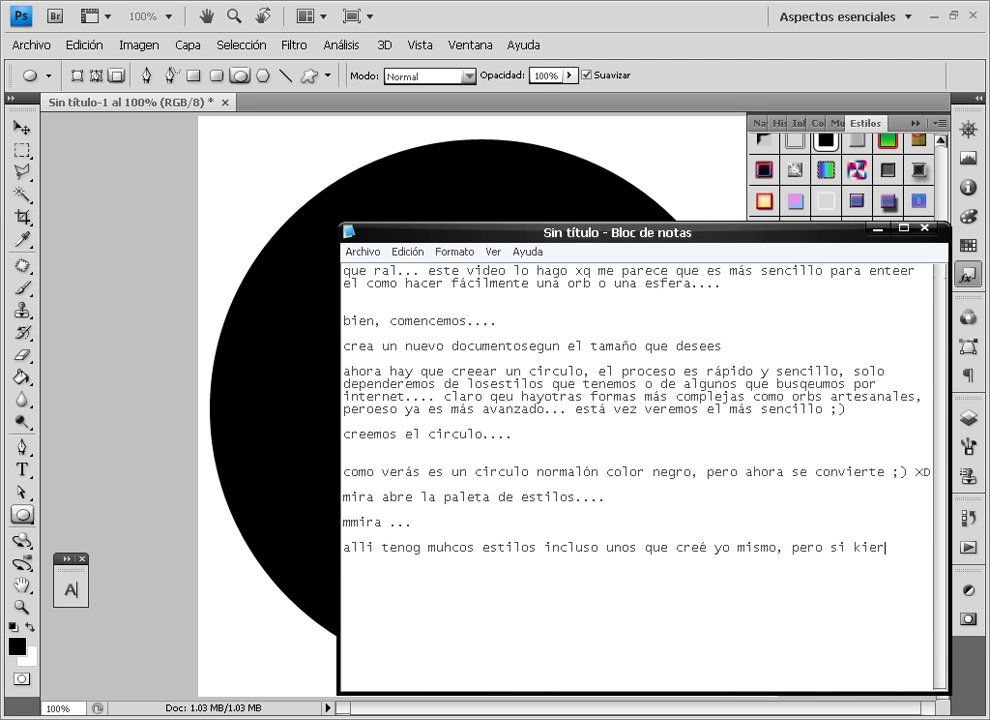
type("es más solo entra a ")
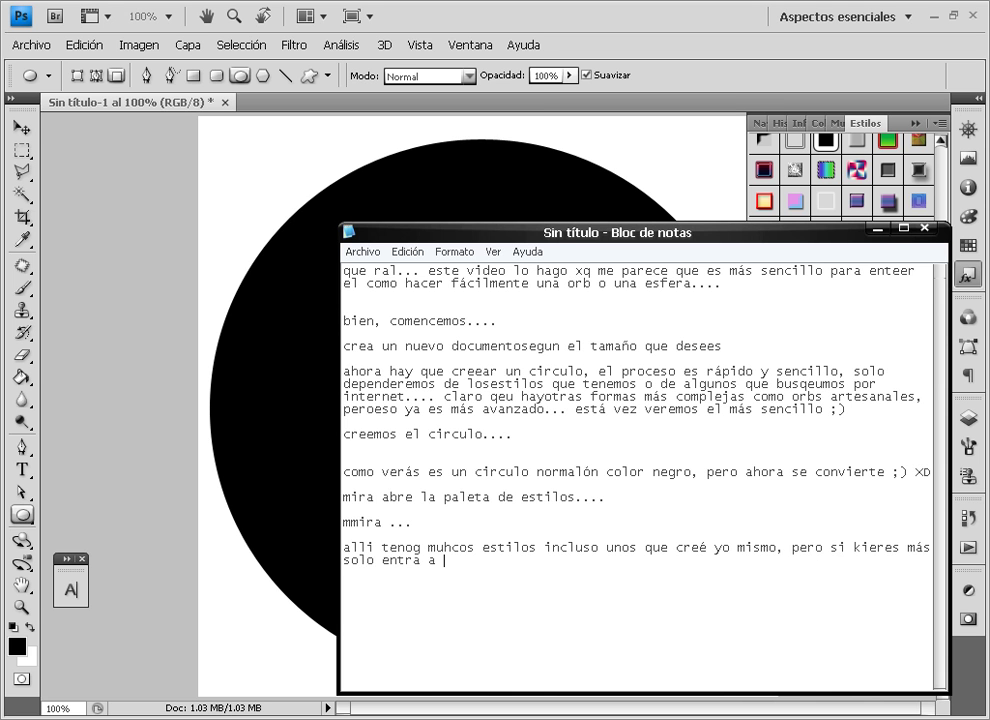
type("internet y bius")
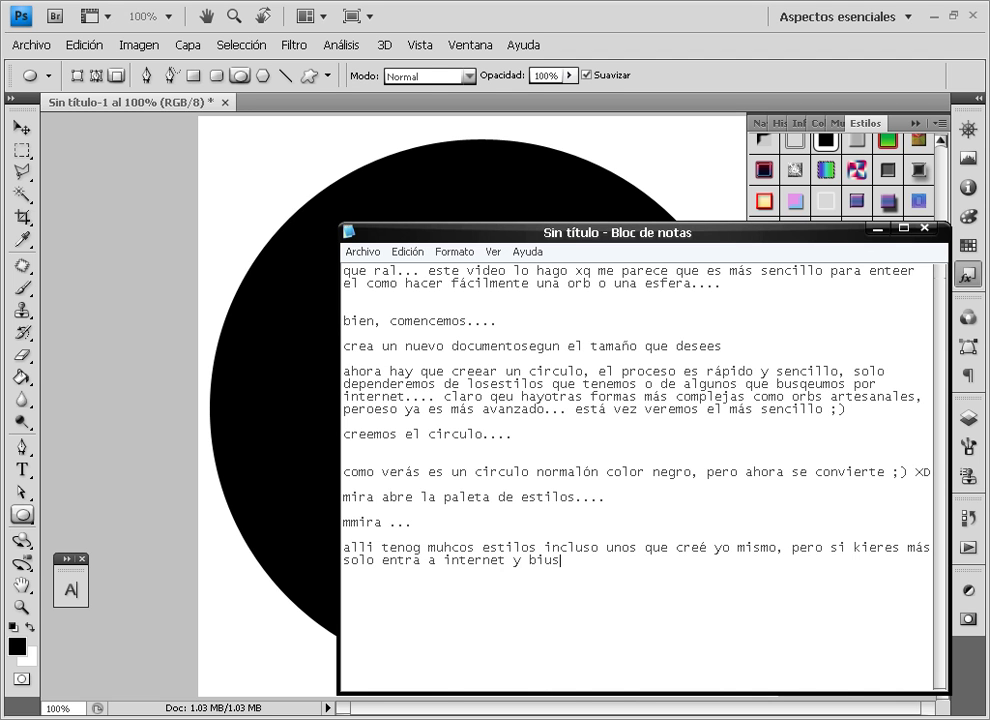
key("BackSpace")
type("usca en c")
type("oo")
key("BackSpace")
key("BackSpace")
key("BackSpace")
type("goole")
key("BackSpace")
key("BackSpace")
type("gle est")
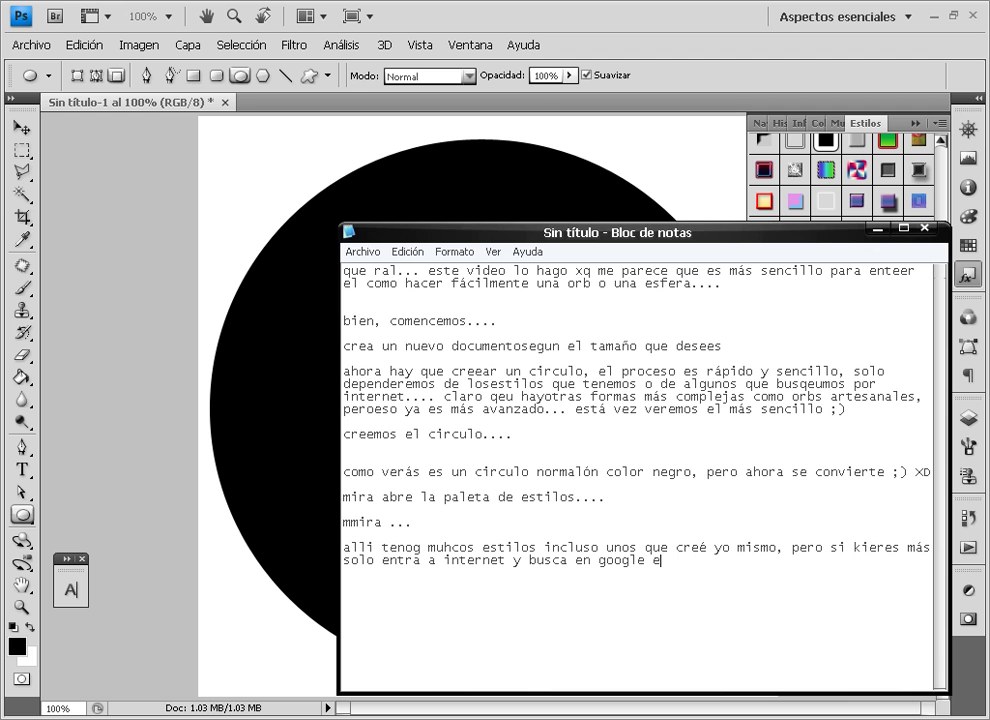
key("BackSpace")
type("\"\"")
key("Left")
type("estilos par")
type("a photoshop\"")
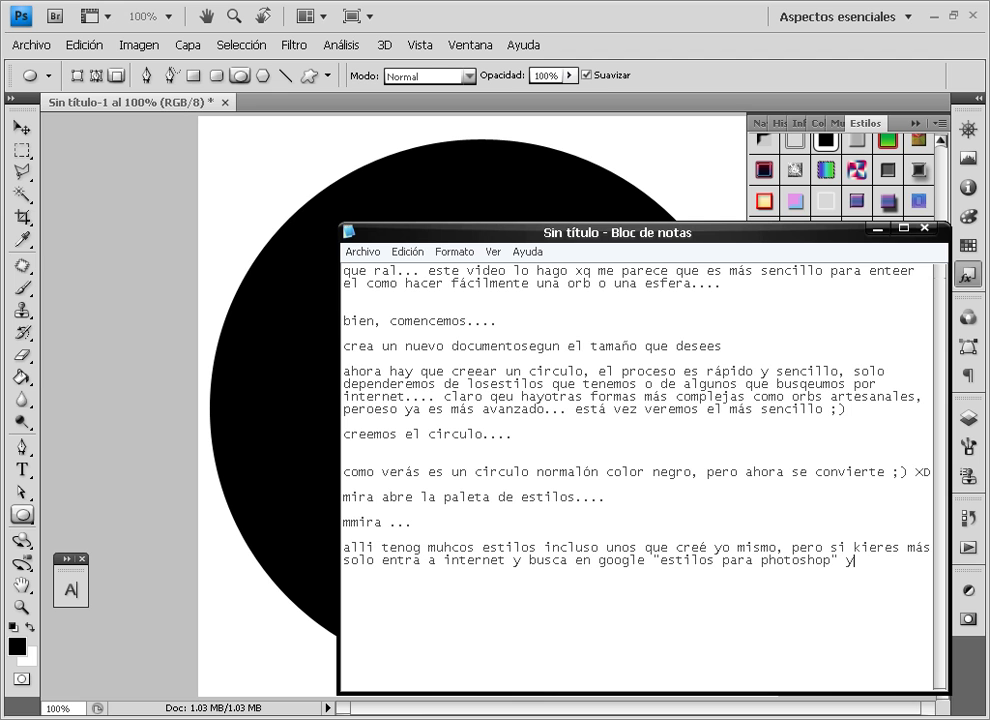
type(" y descara")
Explain that you download the styles you like, which come in packages, to install in Photoshop.
key("BackSpace")
type("s el q")
type("ue kieres")
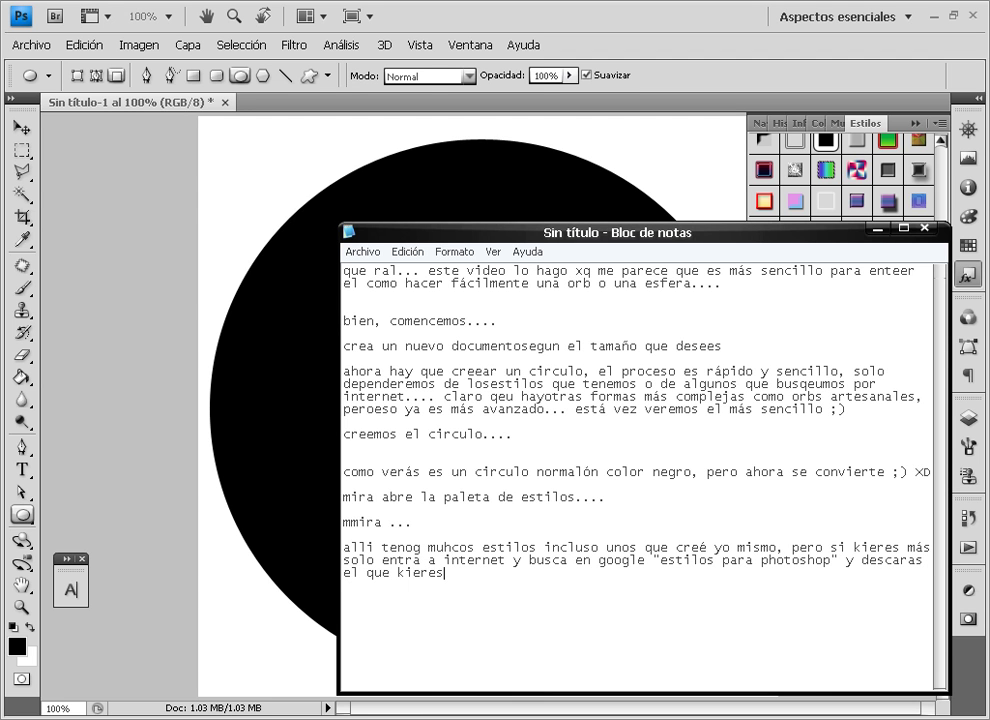
type(" o el qeu te guste,")
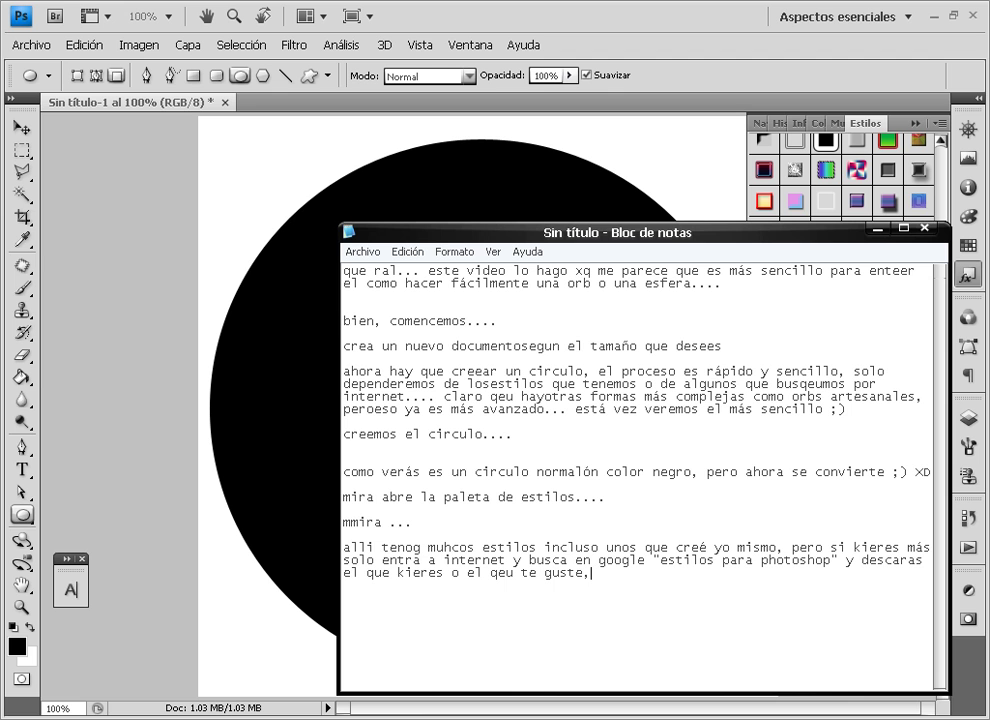
type(" los estilos viene")
type("n en")
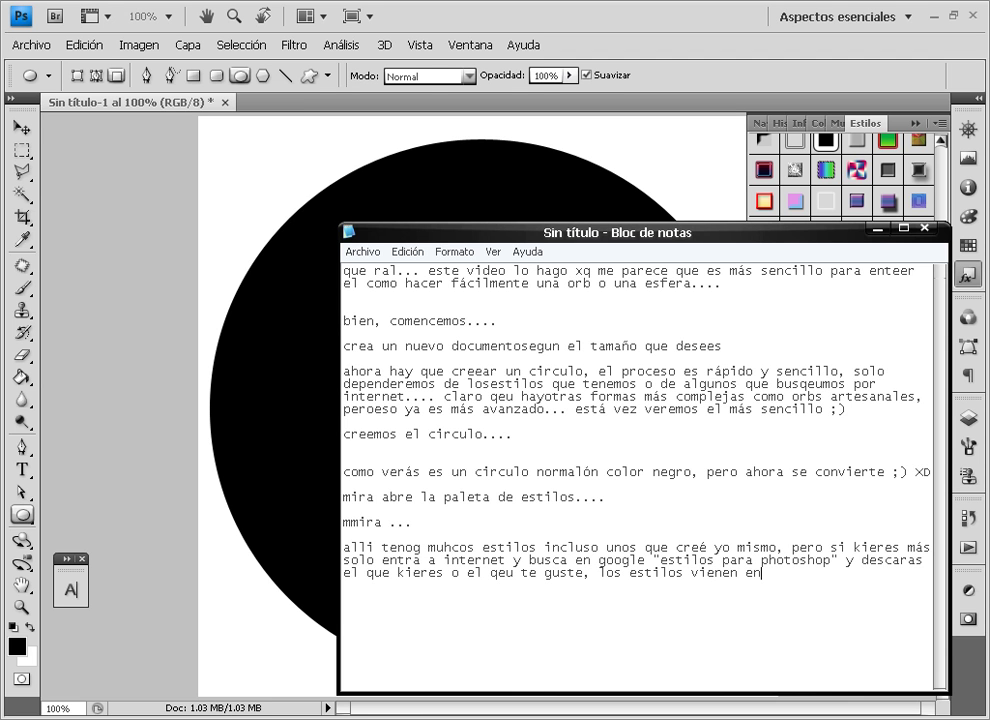
type(" paquetes, par")
type("a instalar más estilos")
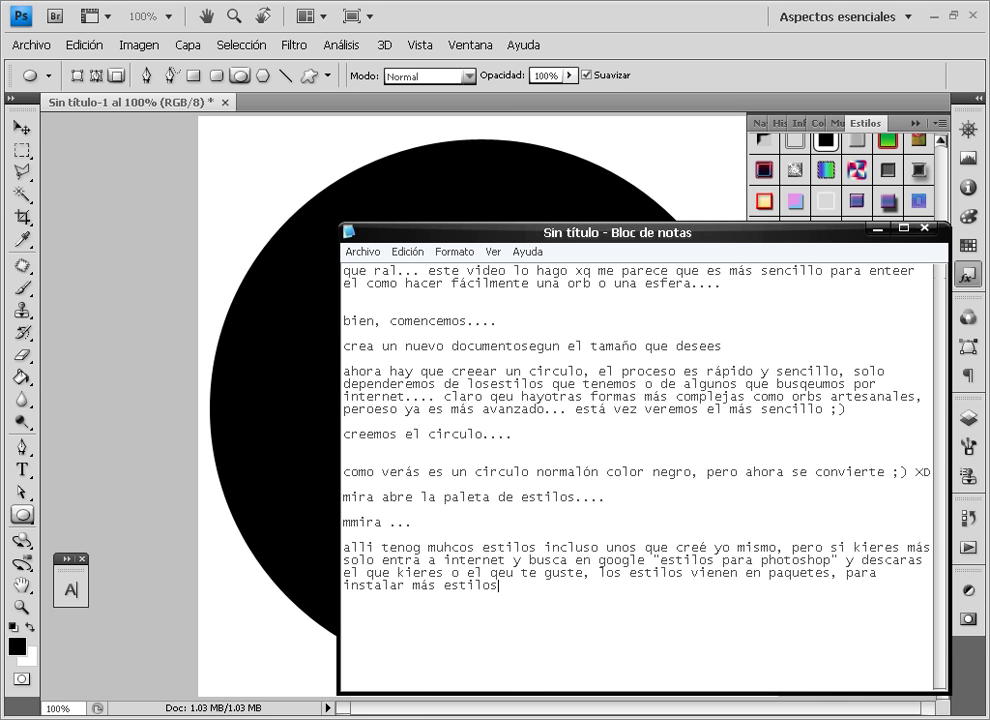
type(" en hp")
key("BackSpace")
type("ph")
key("BackSpace")
type("t")
type("shop")
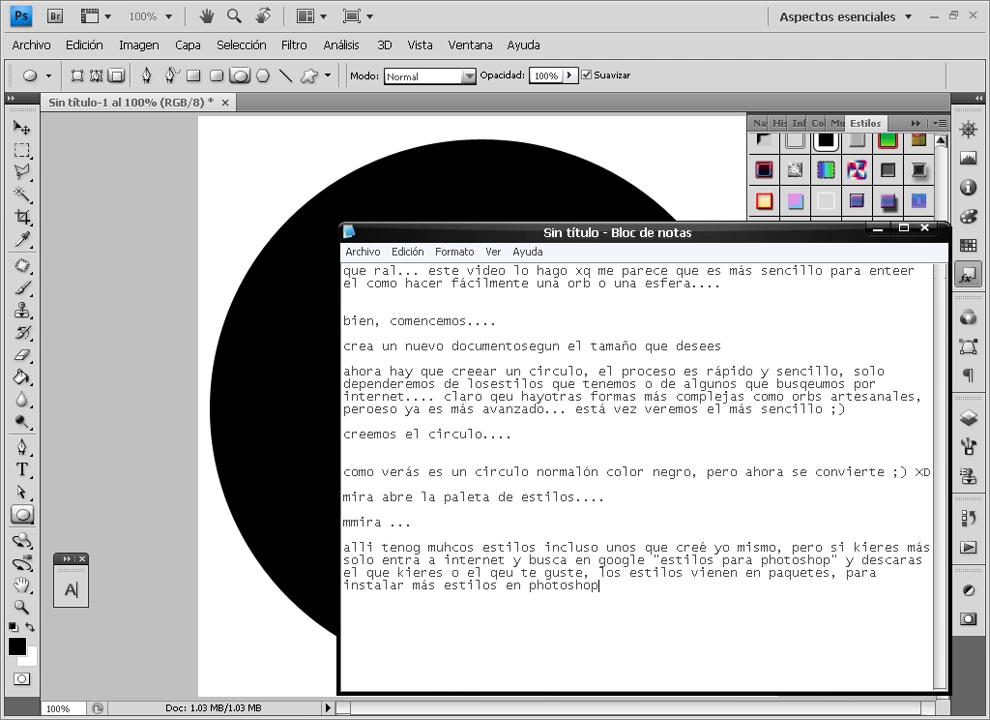
type(", cimplement")
Explain dragging the downloaded file onto the Photoshop window, then add 'ahora a usar los estilos'.
key("BackSpace")
key("BackSpace")
key("BackSpace")
key("BackSpace")
key("BackSpace")
key("BackSpace")
type("implemt")
key("BackSpace")
type("e")
key("BackSpace")
key("BackSpace")
key("BackSpace")
type("emente co")
type("jes el arc")
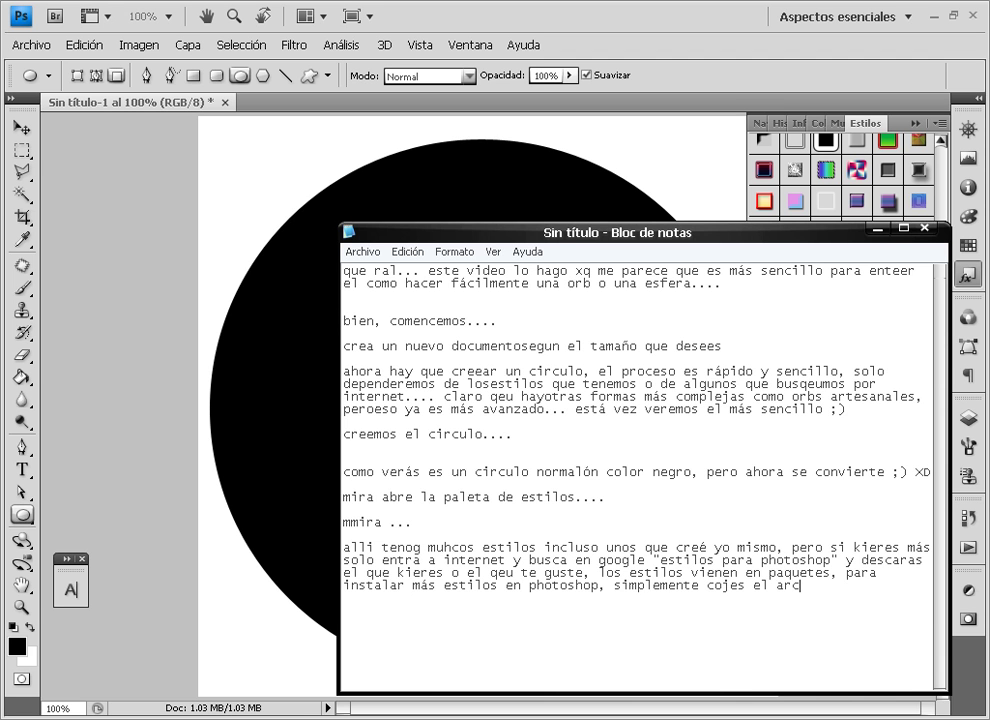
type("hivo que descargast")
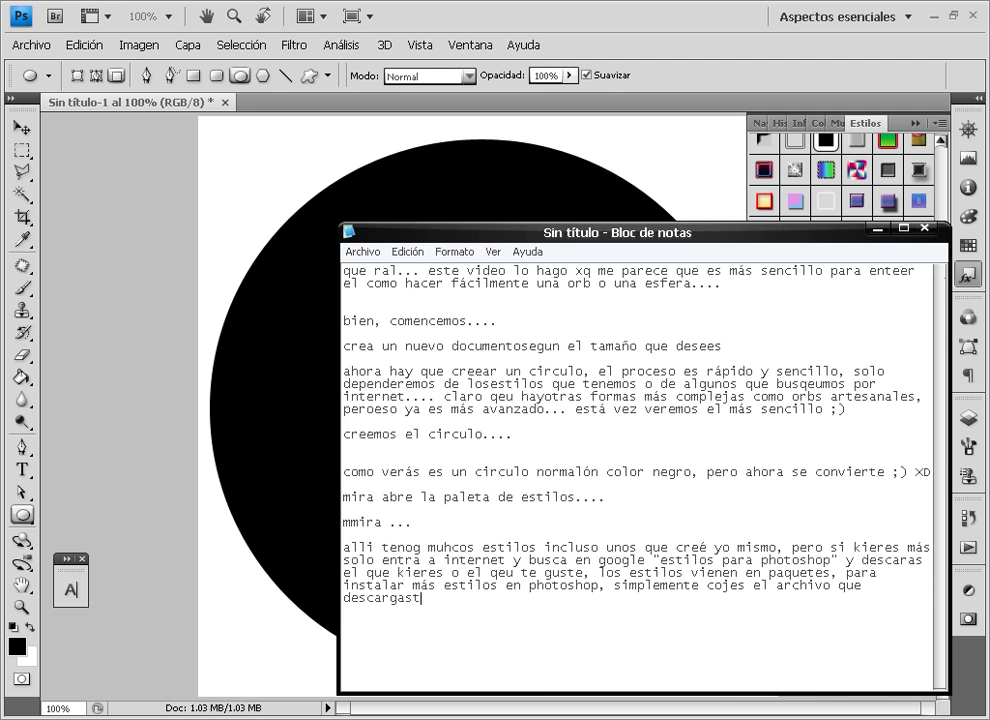
type("e y lo ja")
type("las a la ventana del ")
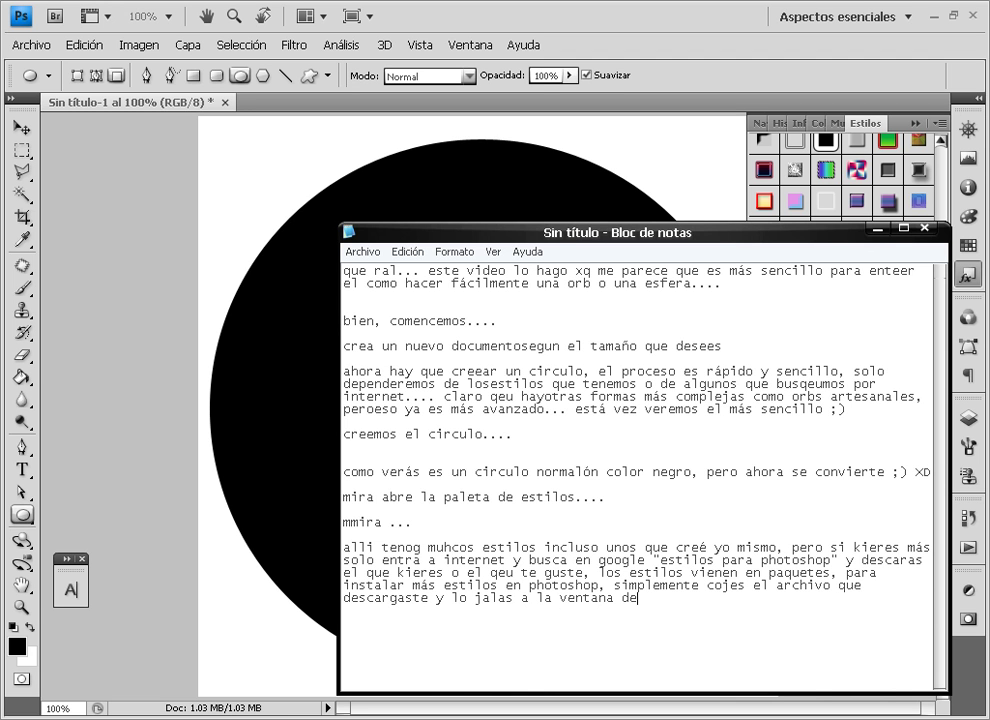
type("photoshop y ")
type("lo sueltas... y ya, ")
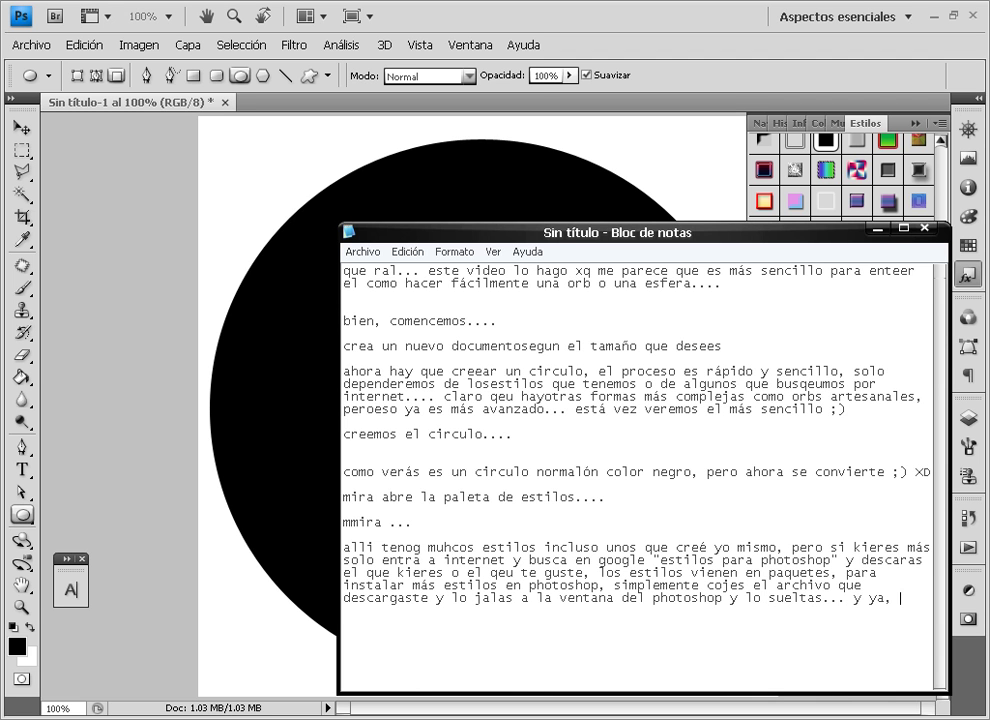
type("anres esa ventanit")
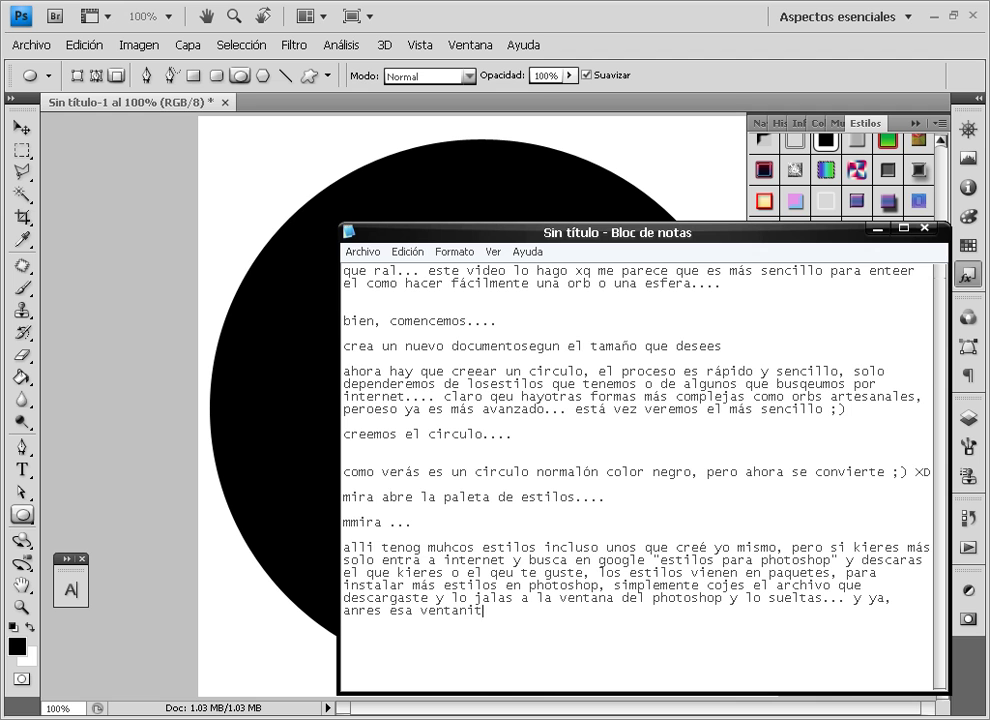
type("a de estilos y a")
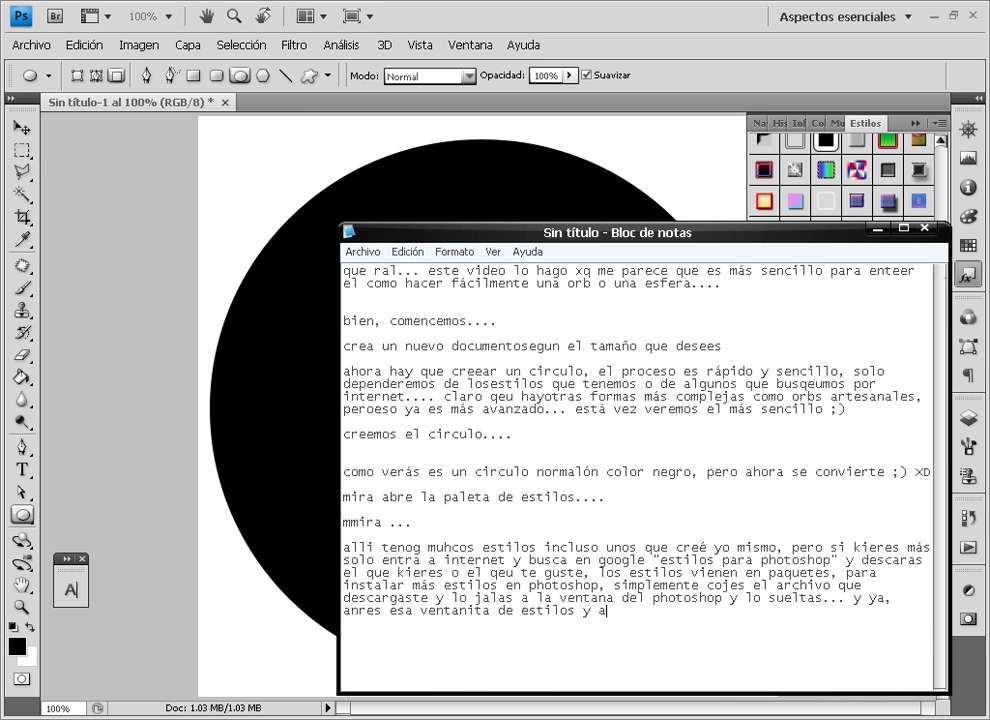
type("parecerán ;)")
key("Return")
type("ahora a au")
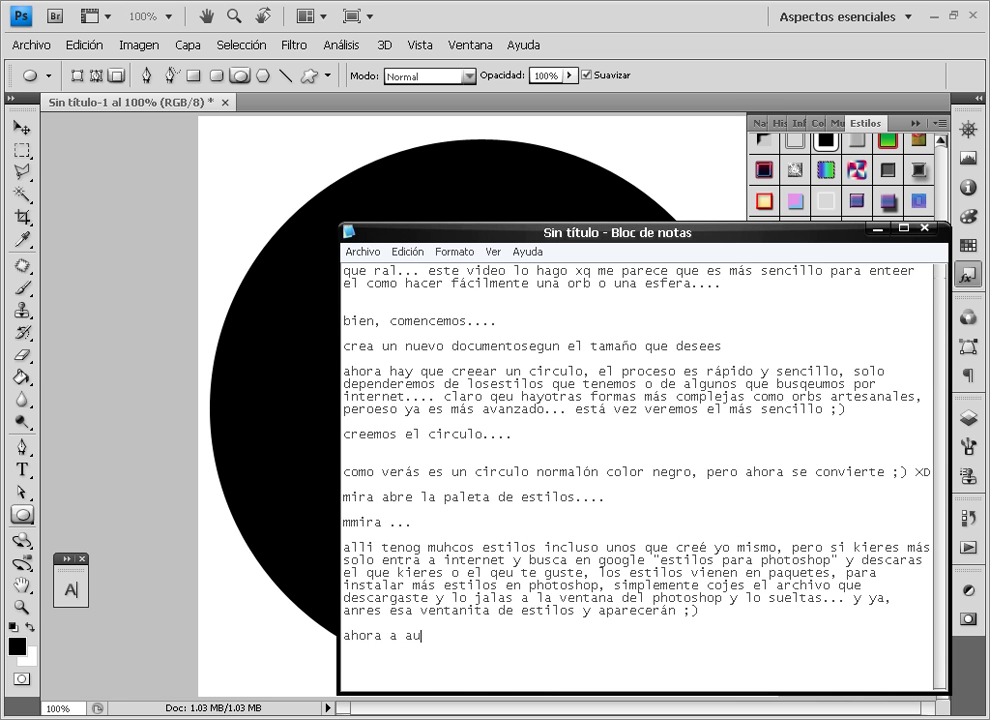
type("sar los estilos.....")
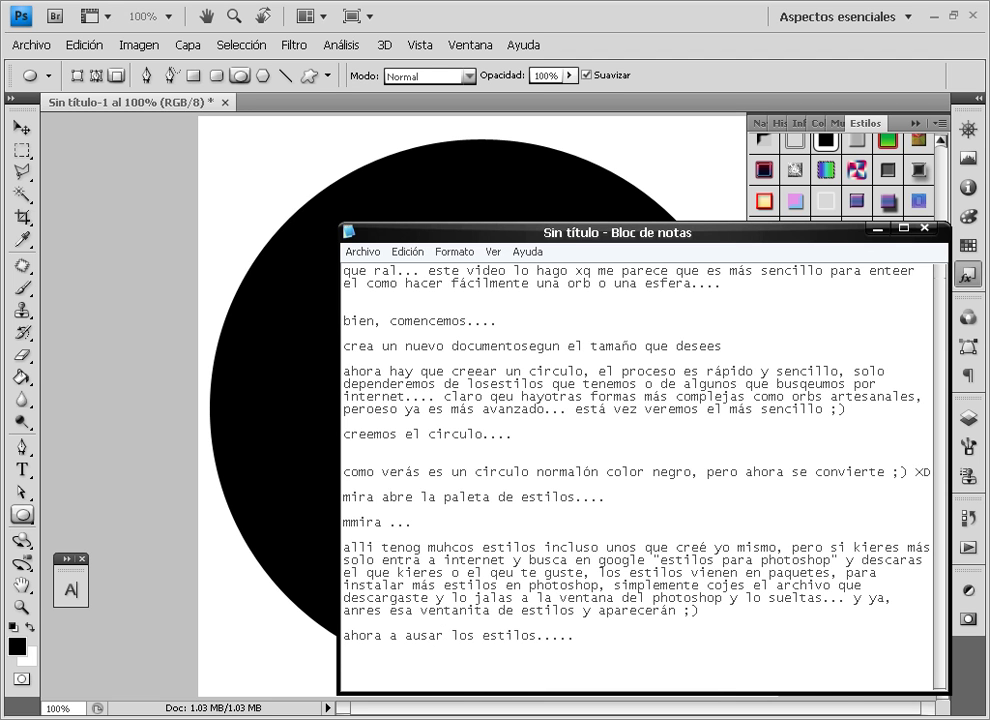
key("Return")
Correct 'ausar' to 'usar' and paste a dotted line after the note.
left_click(411, 637)
key("BackSpace")
left_click(604, 643)
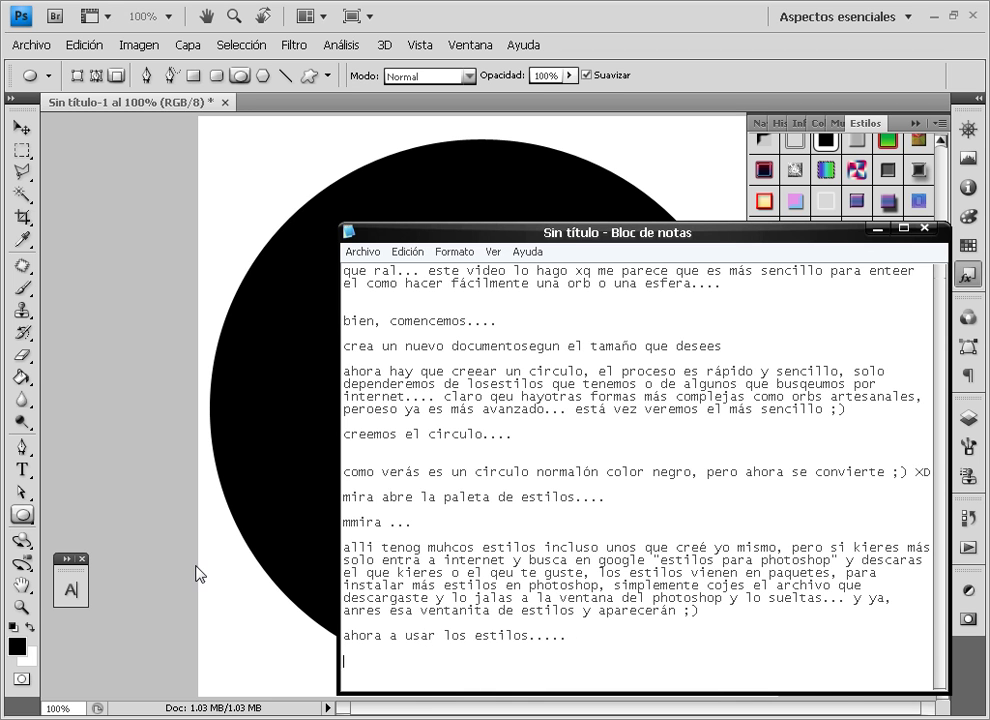
type("c")
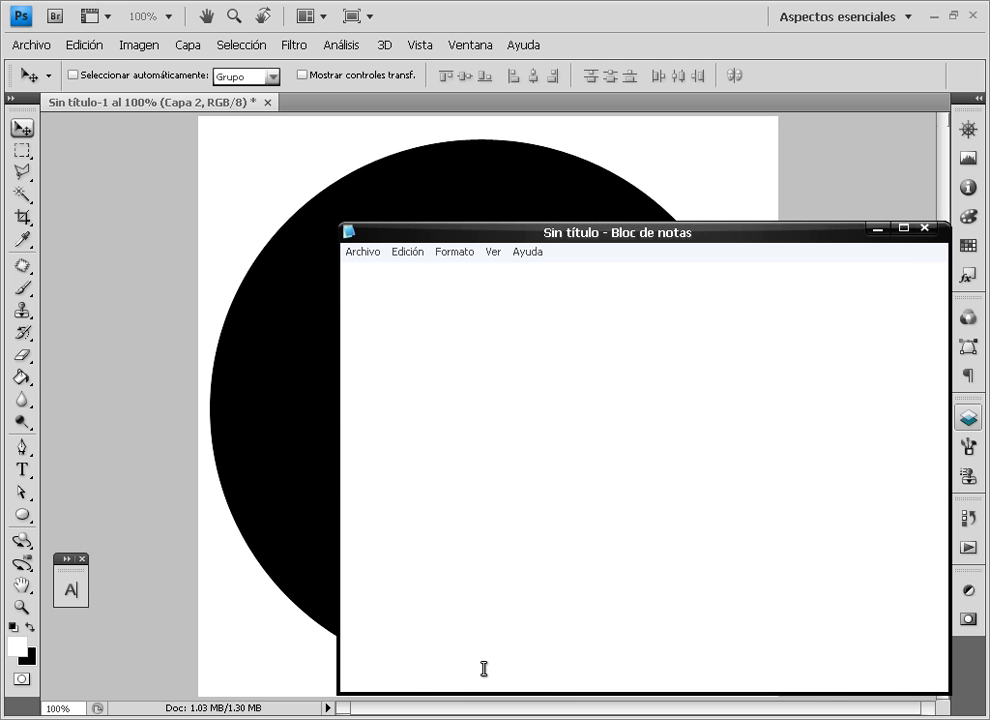
key("ctrl+v")
Note that the circle was made on a new layer, not the background, and show the Layers panel.
key("Return")
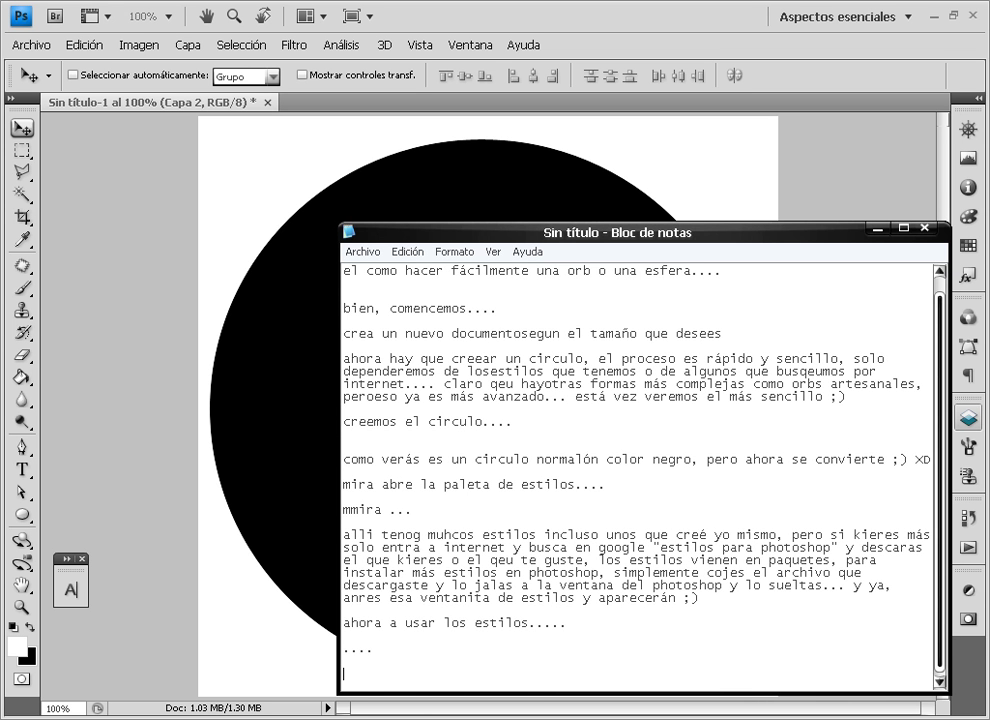
key("Return")
type("antes que anda tienes que nota")
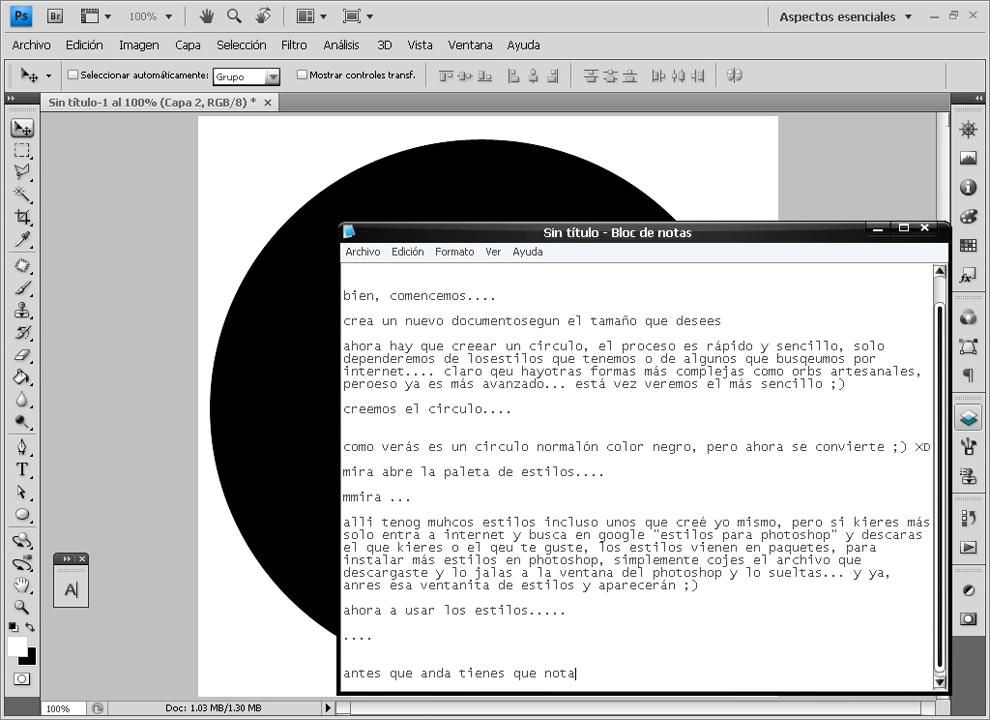
type("r que el circulo l")
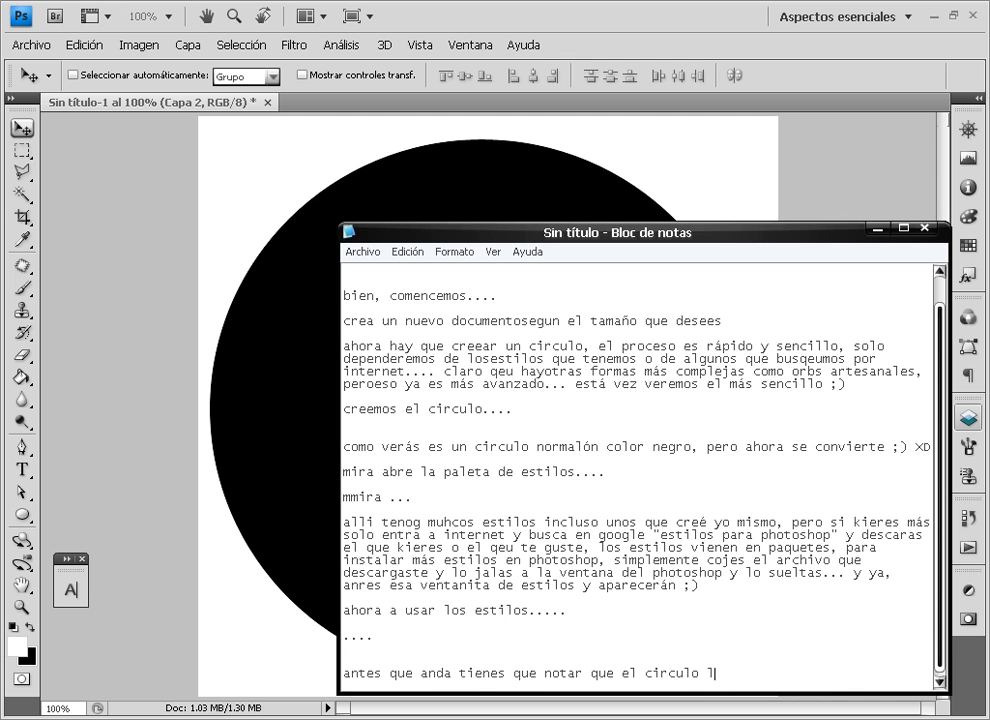
type("o cree en un capa nue")
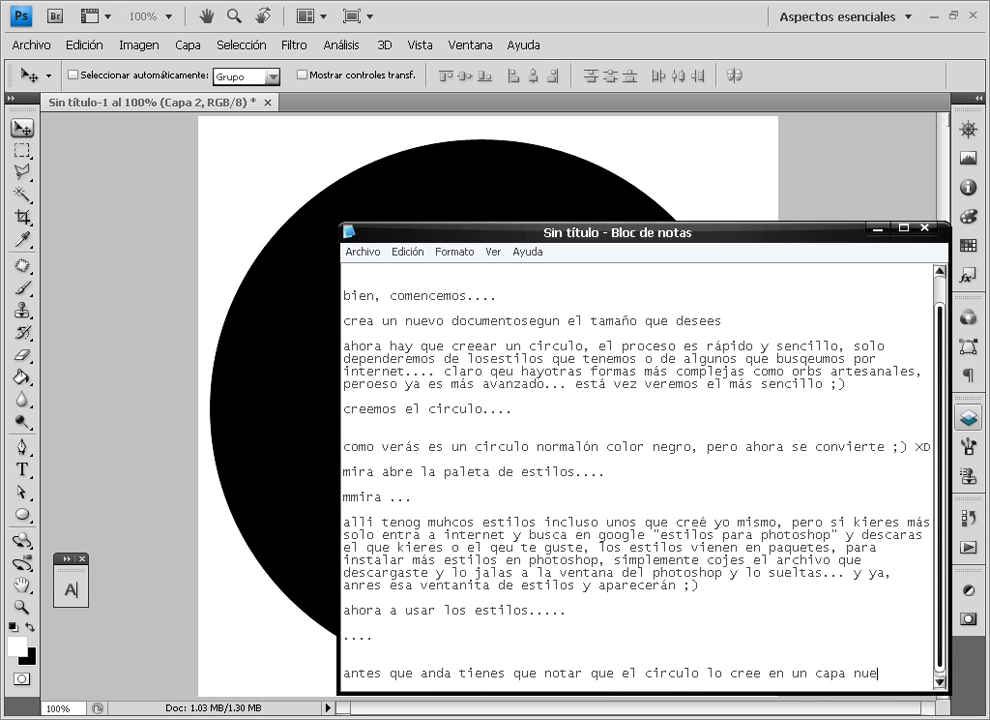
type("va, y no en el fondo ")
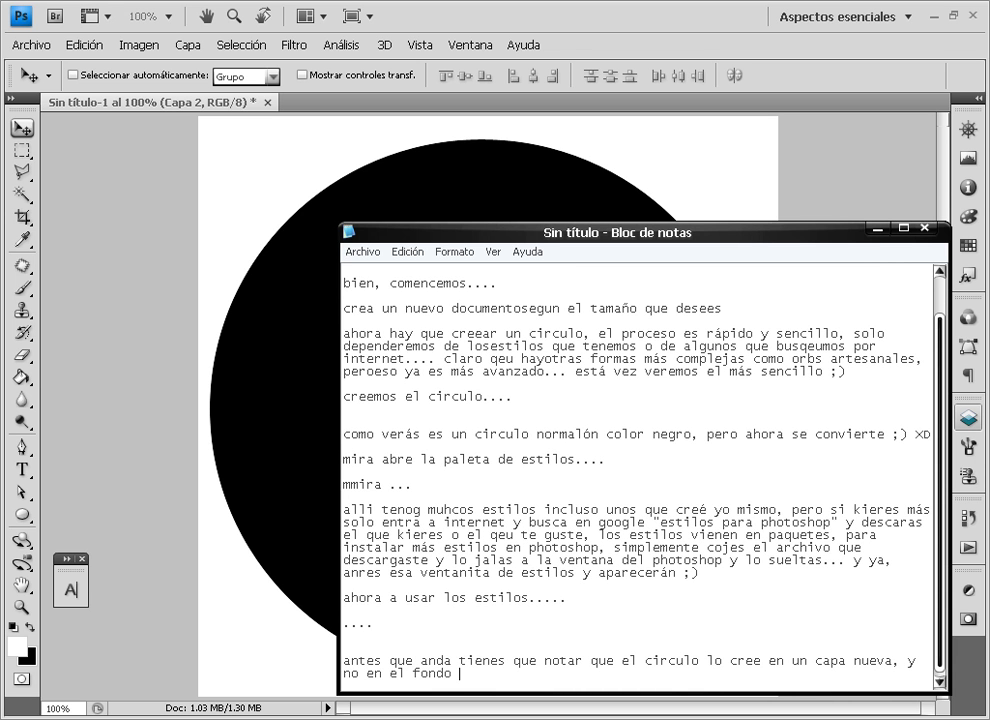
type(";)")
type(" mira")
left_click(970, 420)
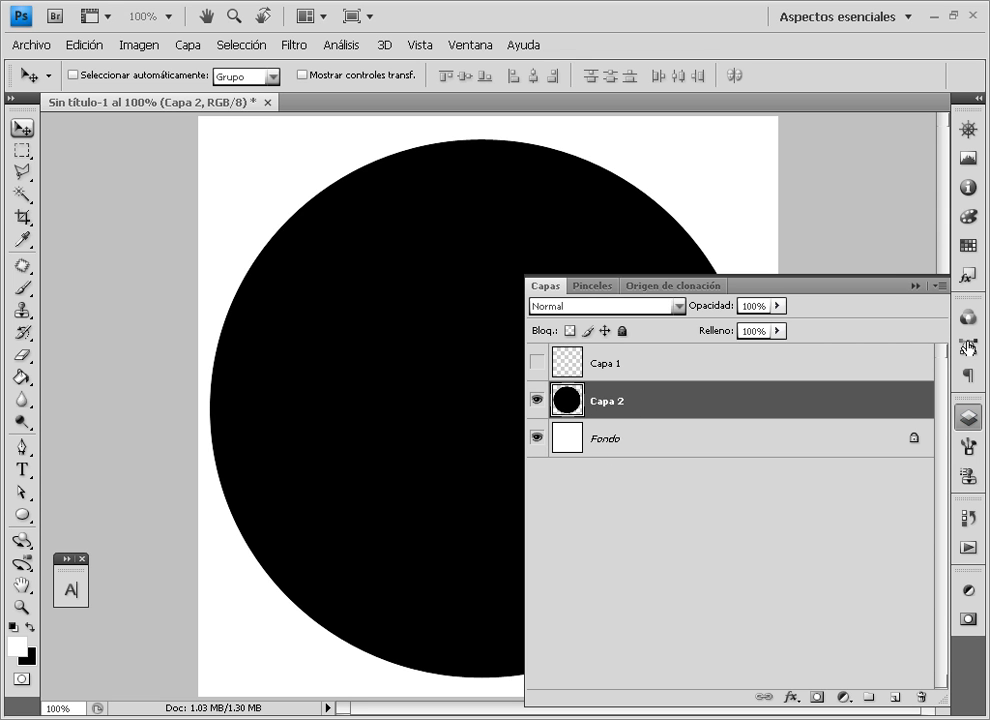
Open the Styles panel and note 'click en el estilo cualkiera.... veamos que sucede ;)'.
left_click(968, 286)
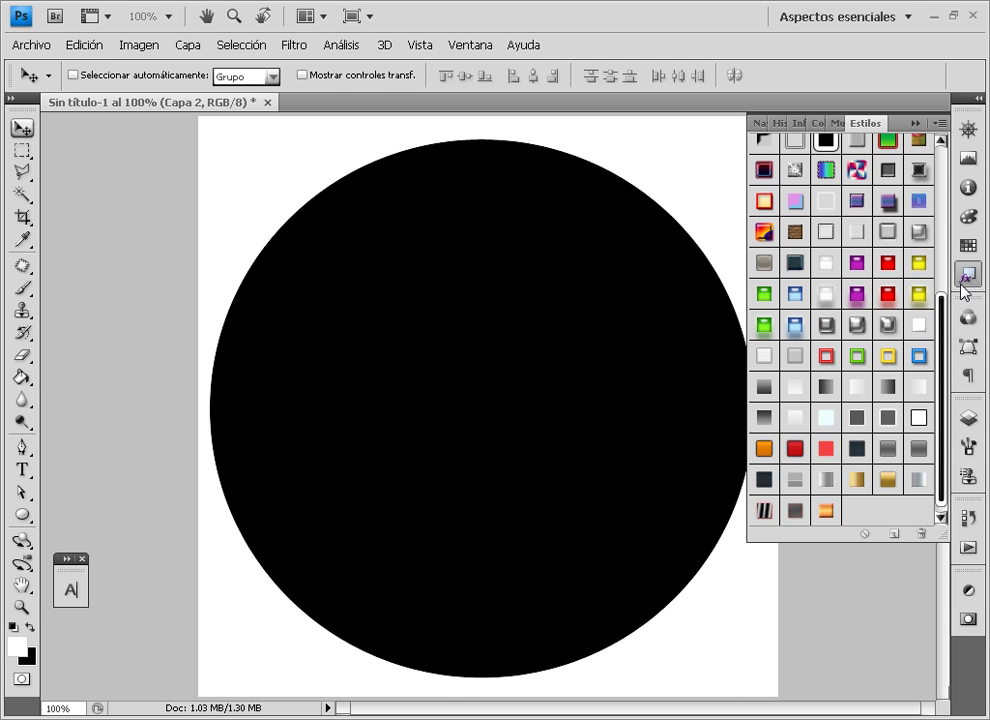
key("alt+Tab")
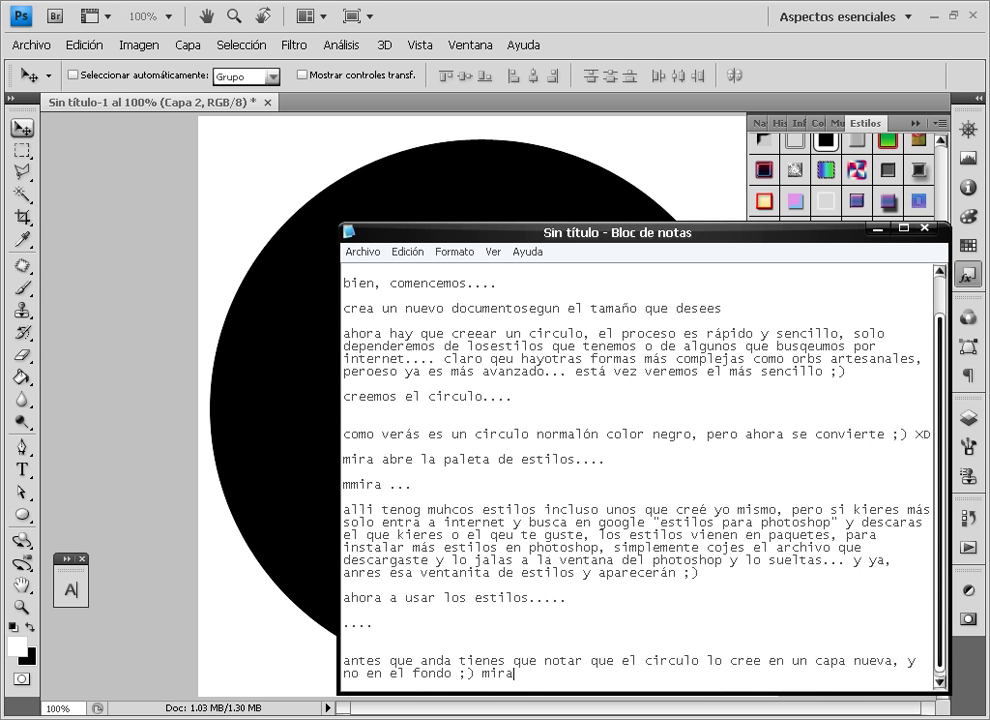
key("Return")
key("Return")
type("click en el est")
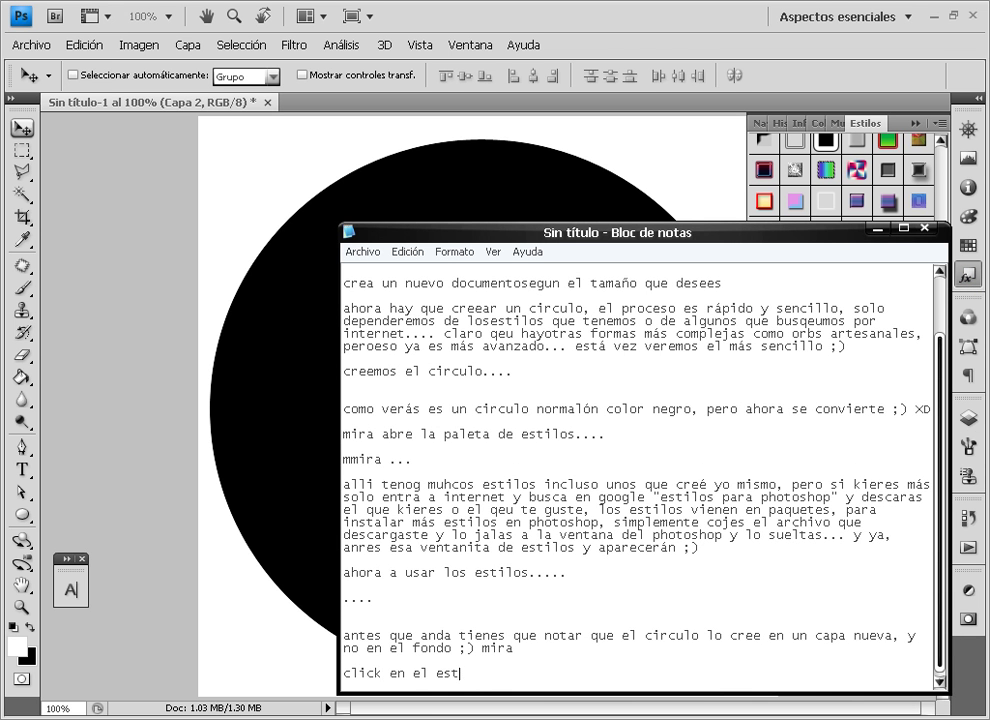
type("ilo cualkiera.... ")
type("veamos quie sucede")
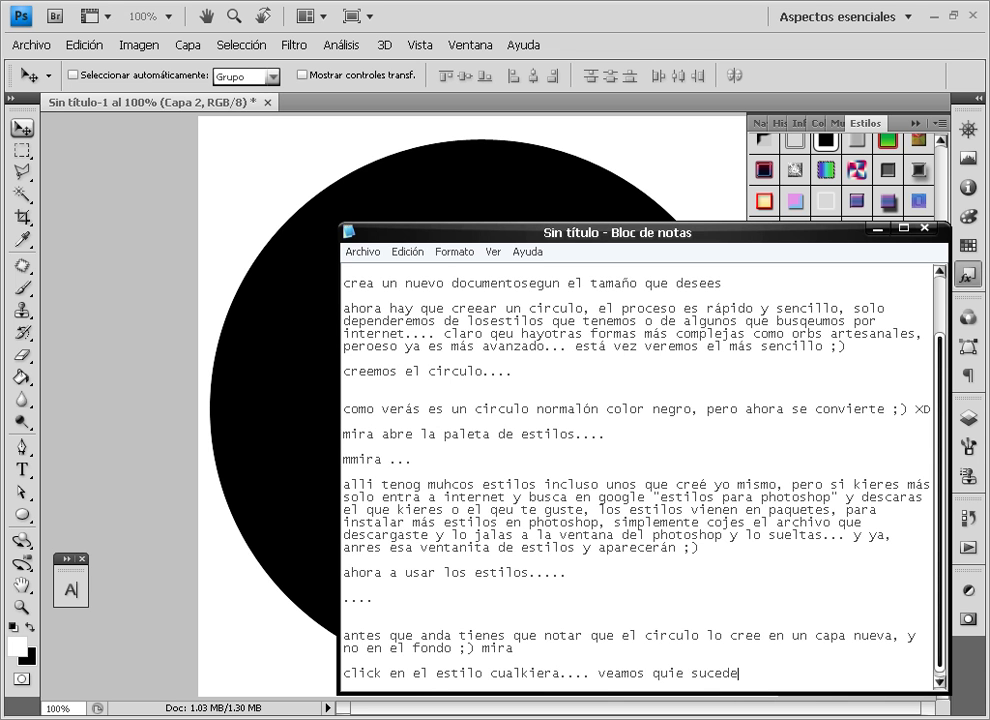
type(" ;)")
Apply a glossy blue preset style to the black circle and note 'diras wow! si, wow...'.
left_click(903, 227)
left_click(920, 8)
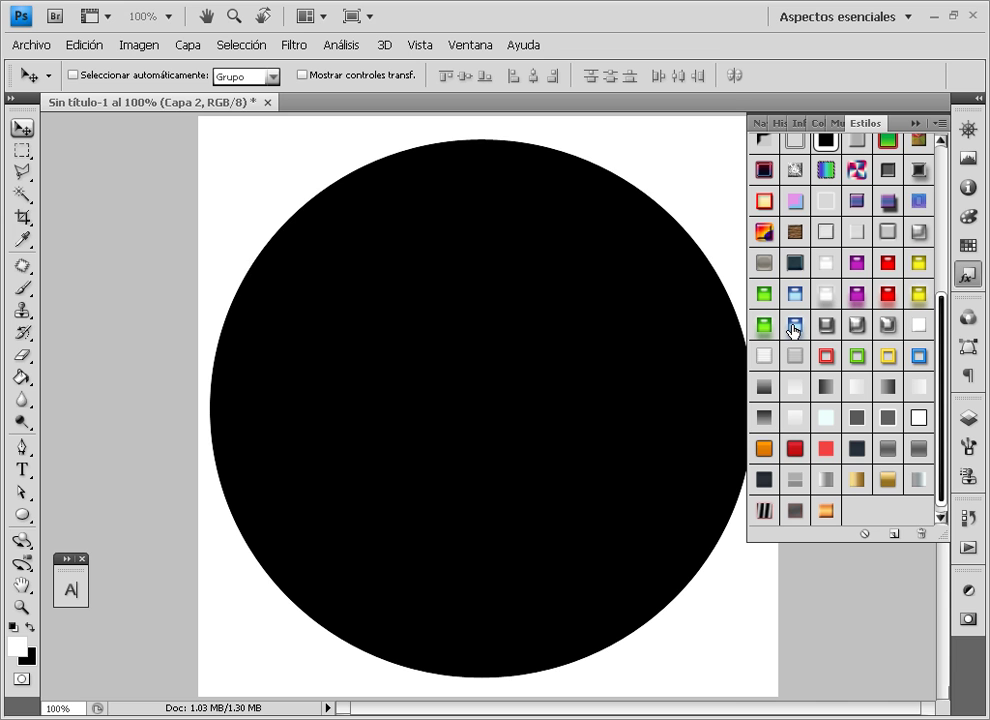
left_click(794, 328)
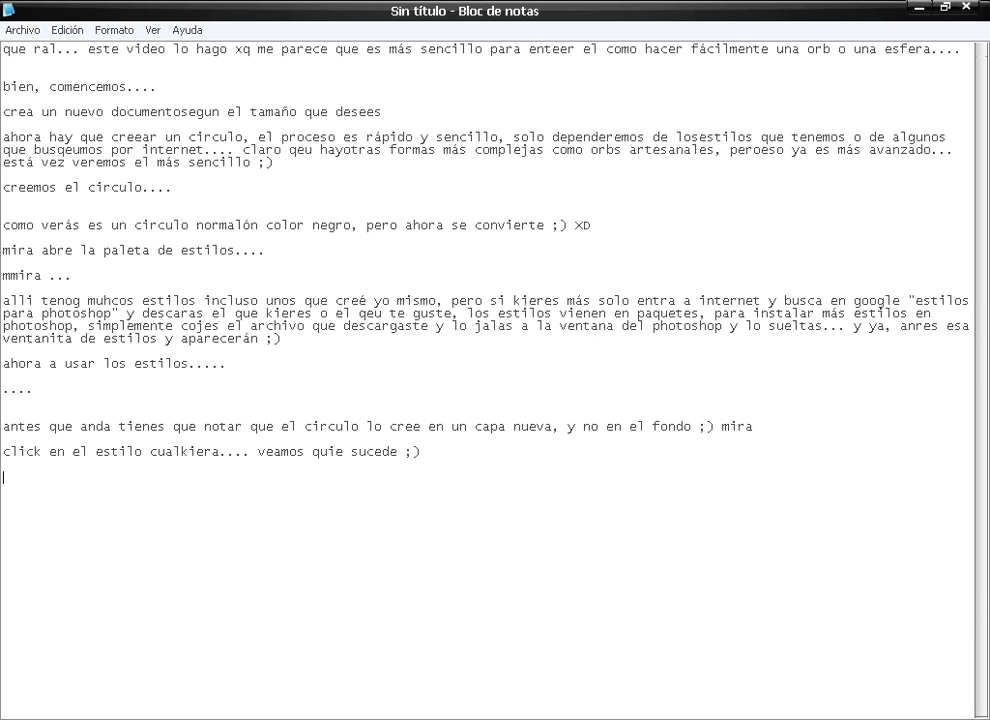
type("diras wow! si, w")
type("ow..")
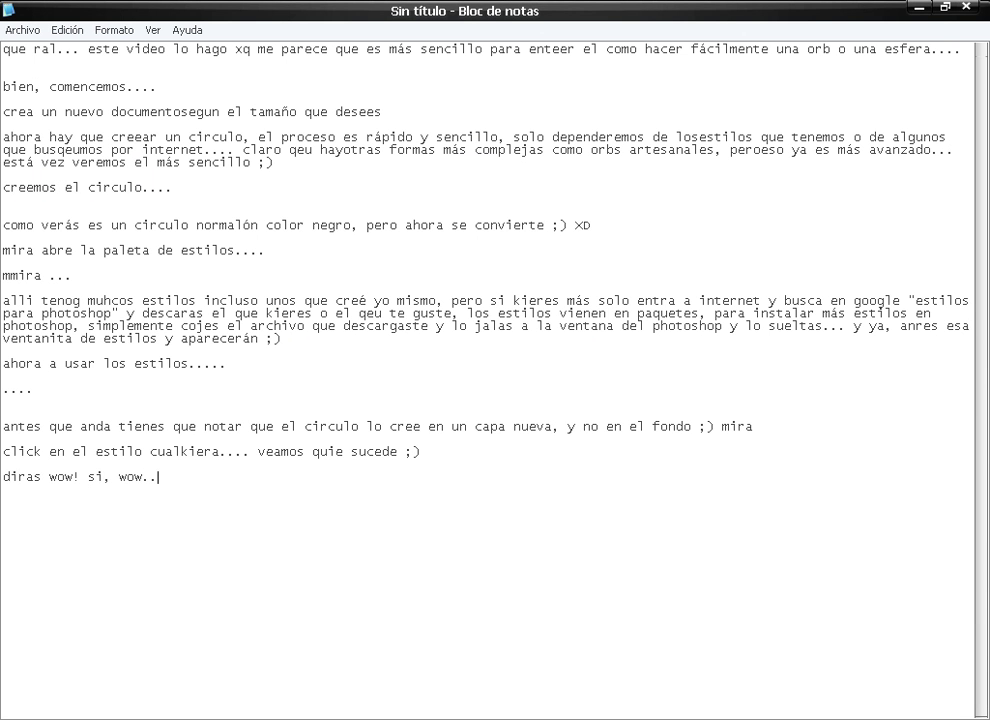
type(". ahora pro")
type("bemos otr")
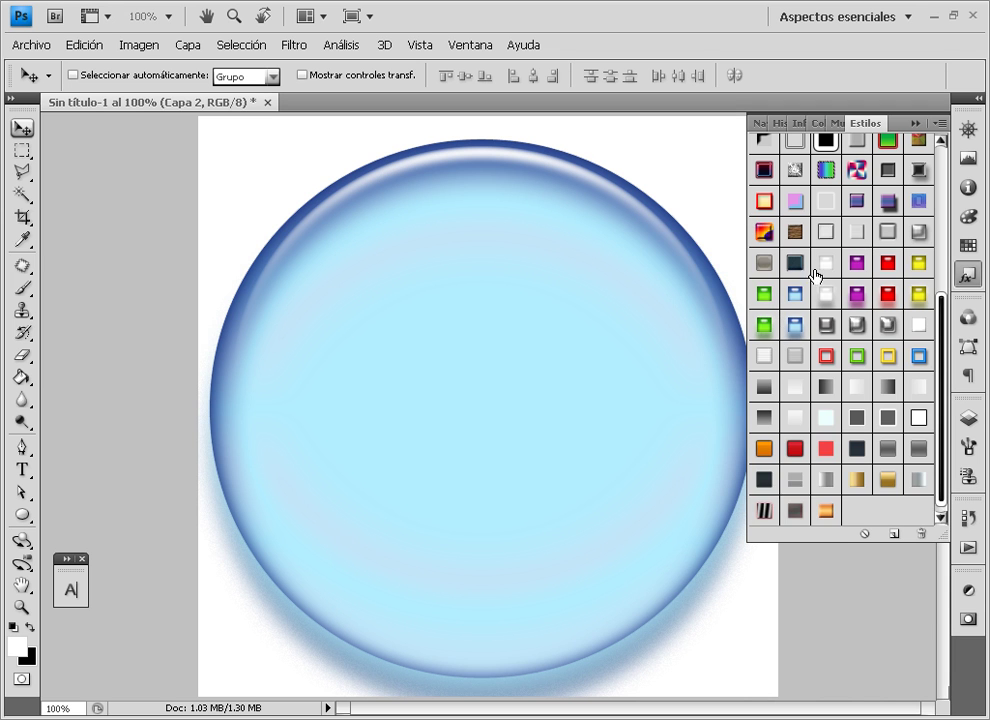
Apply the silver brushed-metal style from the Styles panel to the orb.
scroll(820, 276, "up", 1)
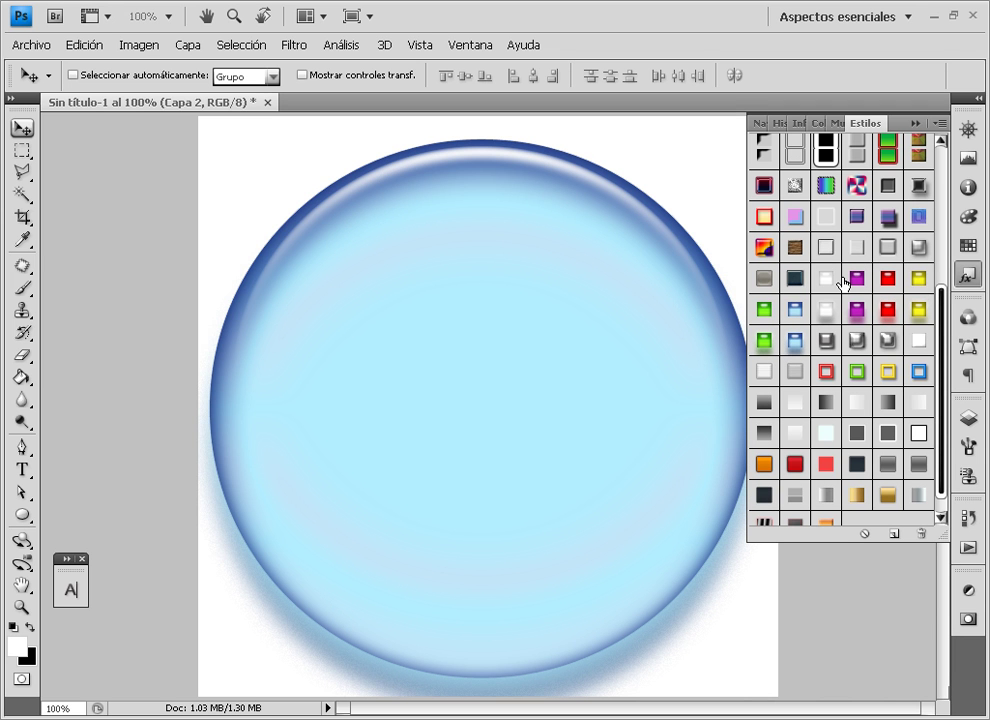
scroll(917, 260, "up", 2)
left_click(918, 278)
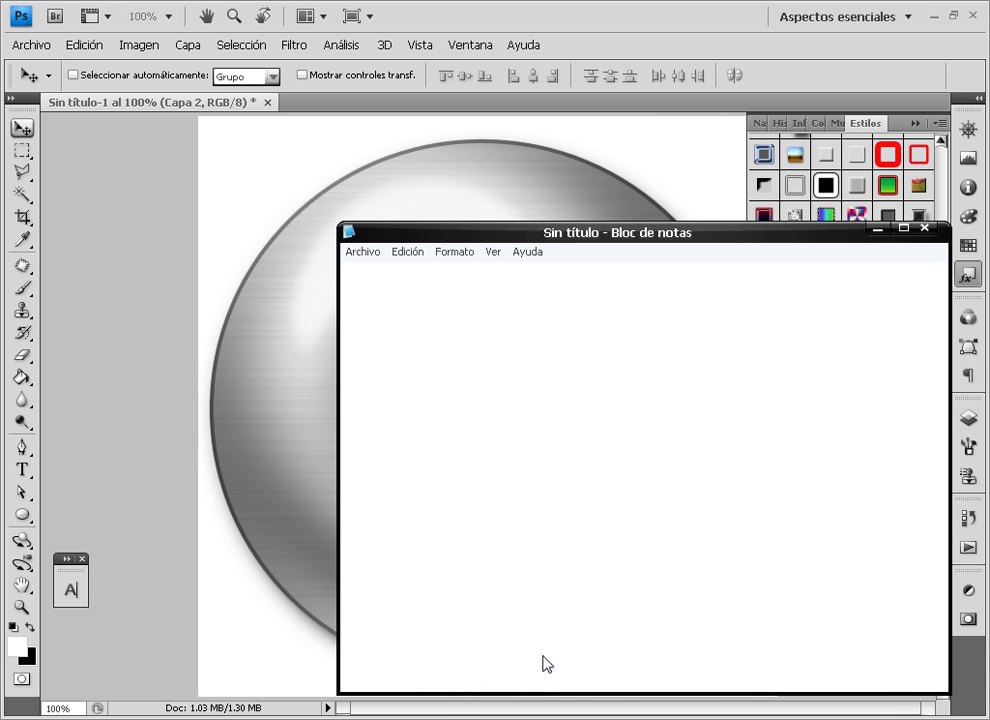
Restore the tutorial notes in Notepad and add the line 'wow again?', fixing the typo.
key("ctrl+v")
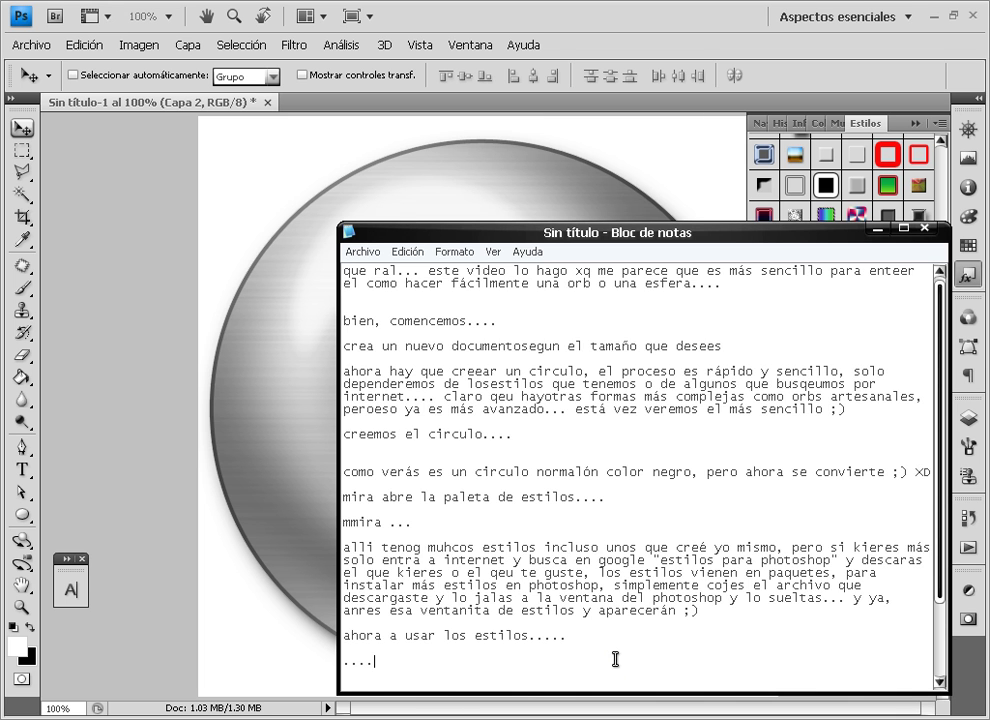
scroll(615, 655, "down", 2)
left_click(697, 673)
key("Return")
key("Return")
type("wowo ag")
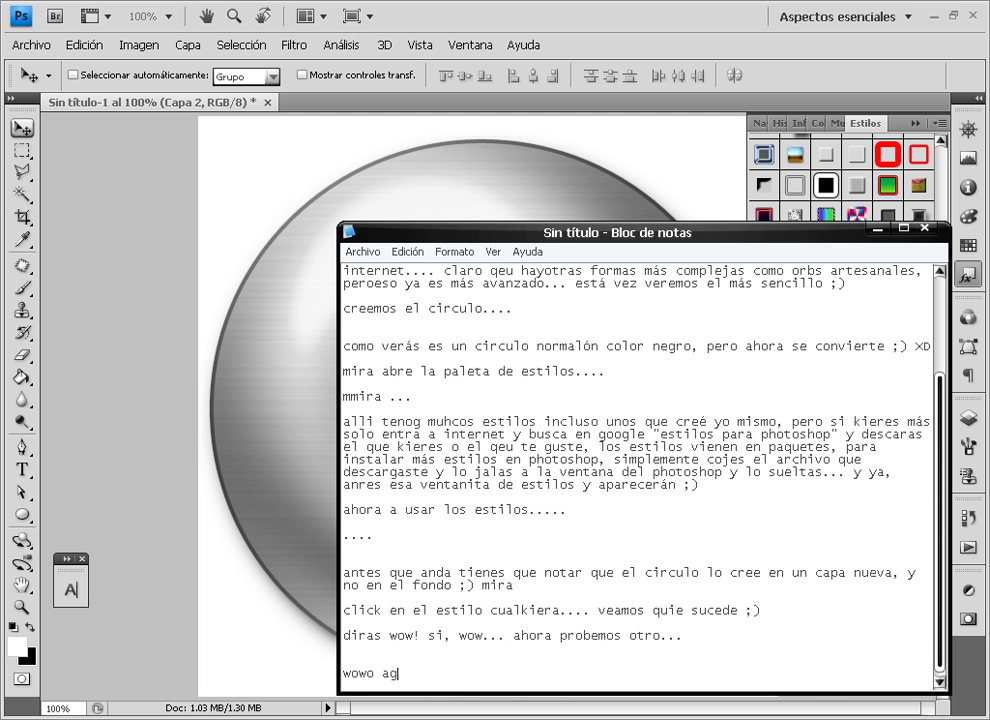
type("ain")
left_click(381, 673)
key("BackSpace")
Add the line 'otro más...' to the notes, then return to the orb document.
left_click(471, 673)
key("Return")
key("Return")
type("tro m")
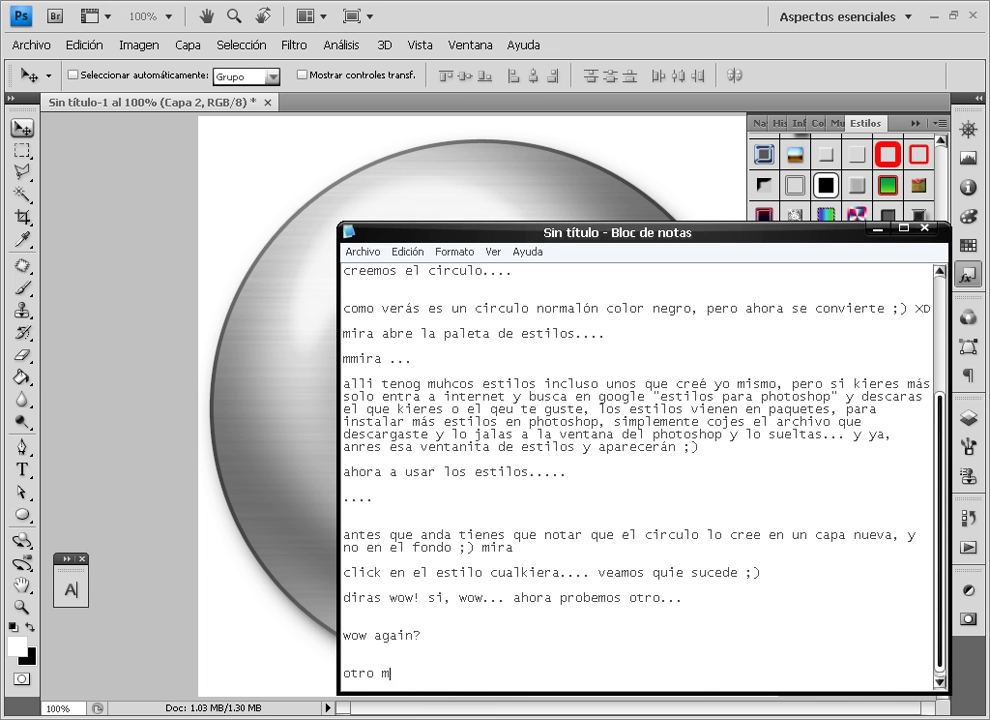
type("ás...")
key("Return")
key("Return")
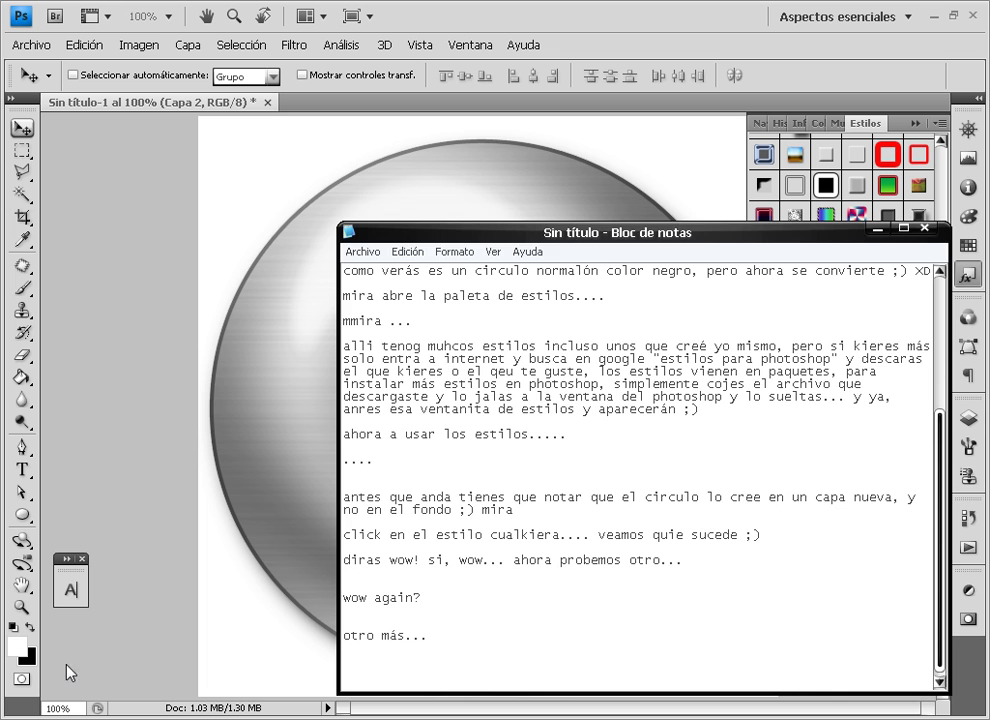
left_click(66, 672)
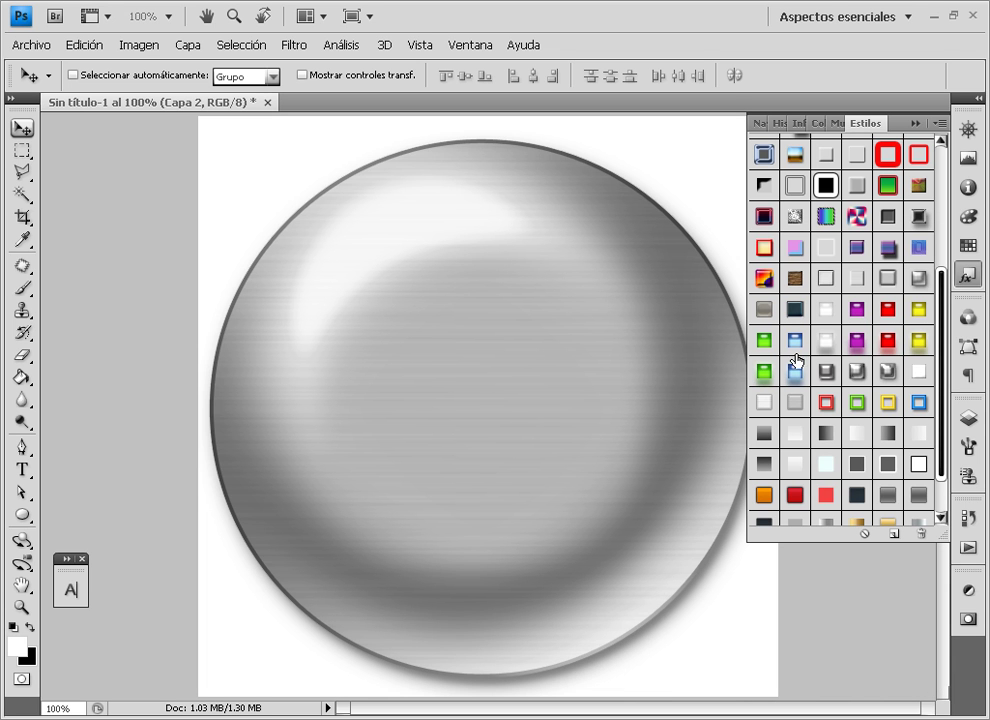
Give the orb a glossy green style from the Styles panel.
scroll(826, 367, "up", 1)
scroll(826, 367, "up", 4)
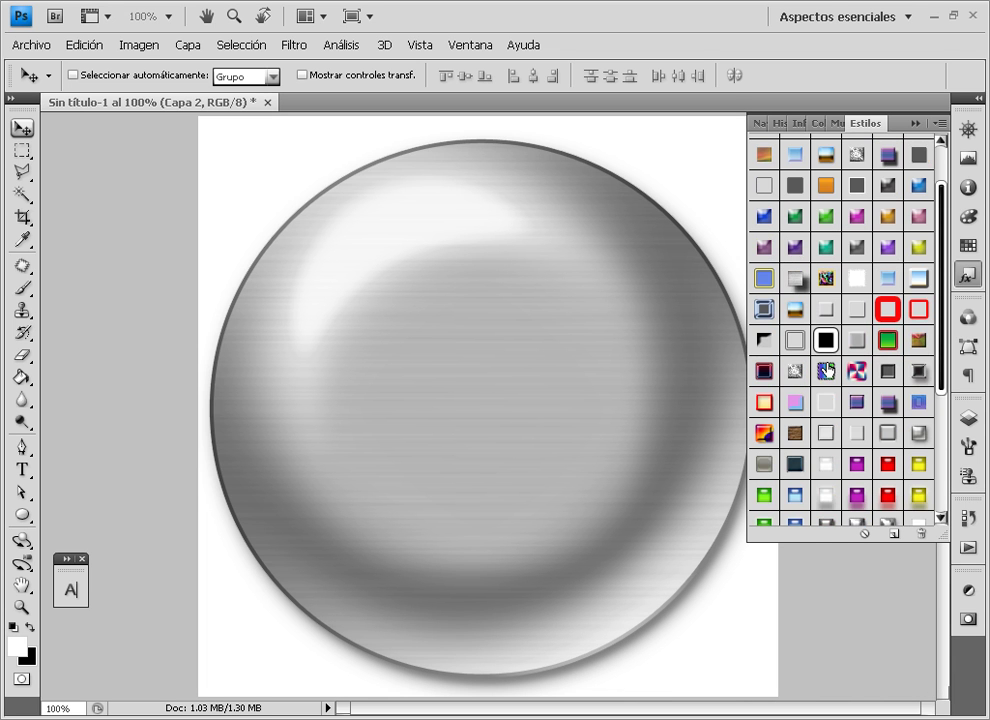
scroll(826, 371, "up", 1)
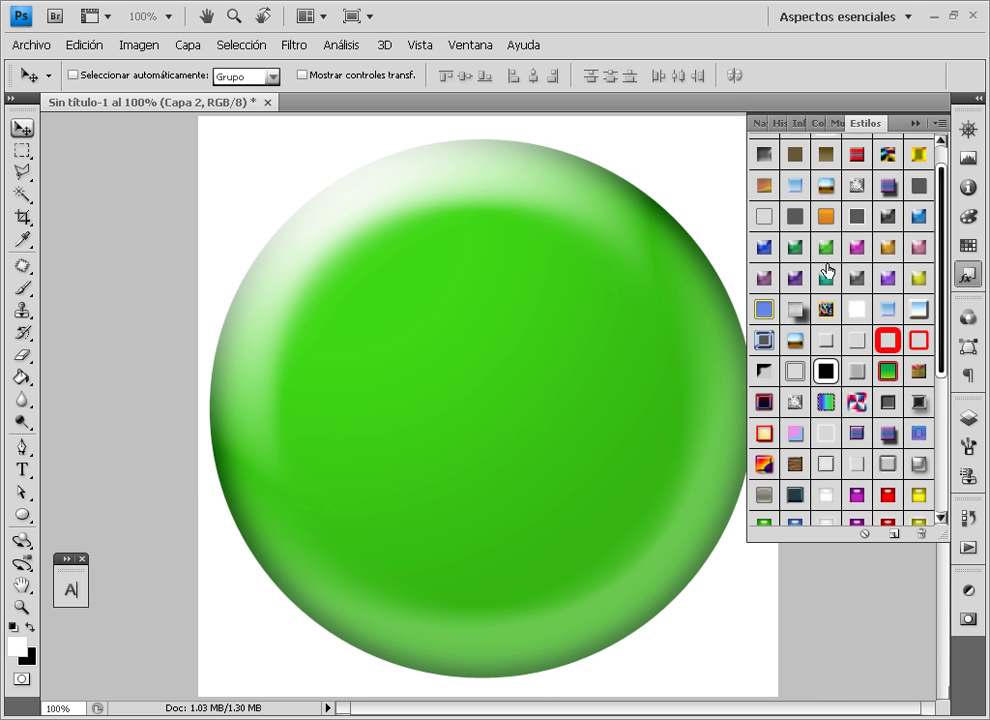
scroll(826, 265, "up", 1)
left_click(826, 265)
Try 'Degradado azul con trazo', then settle on the black circle with blue chrome ring.
scroll(758, 376, "up", 1)
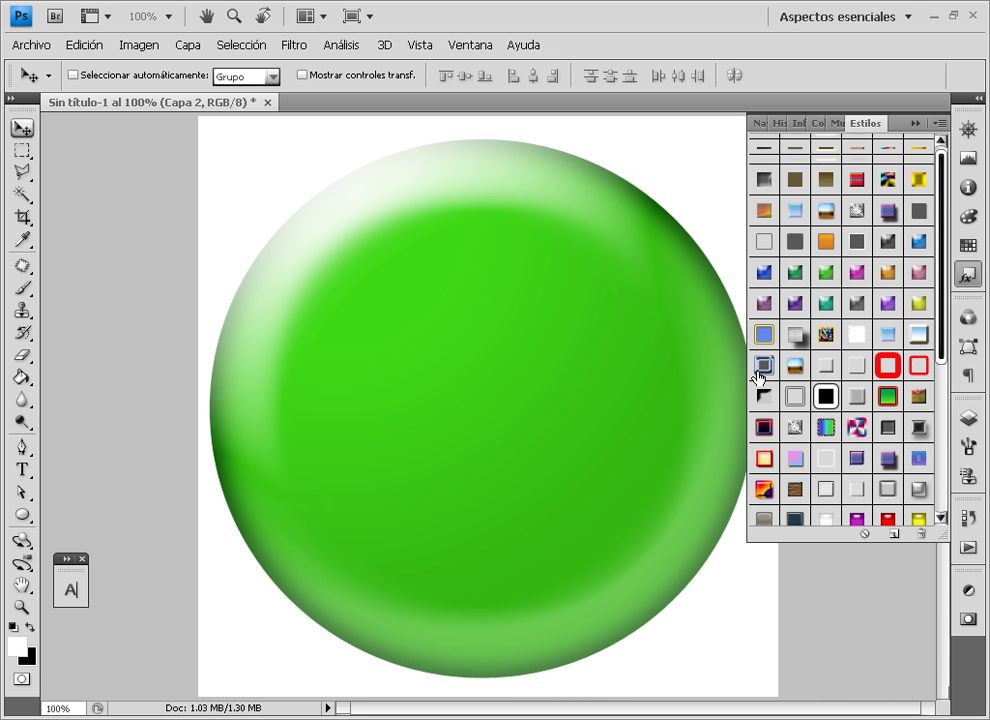
scroll(758, 376, "up", 1)
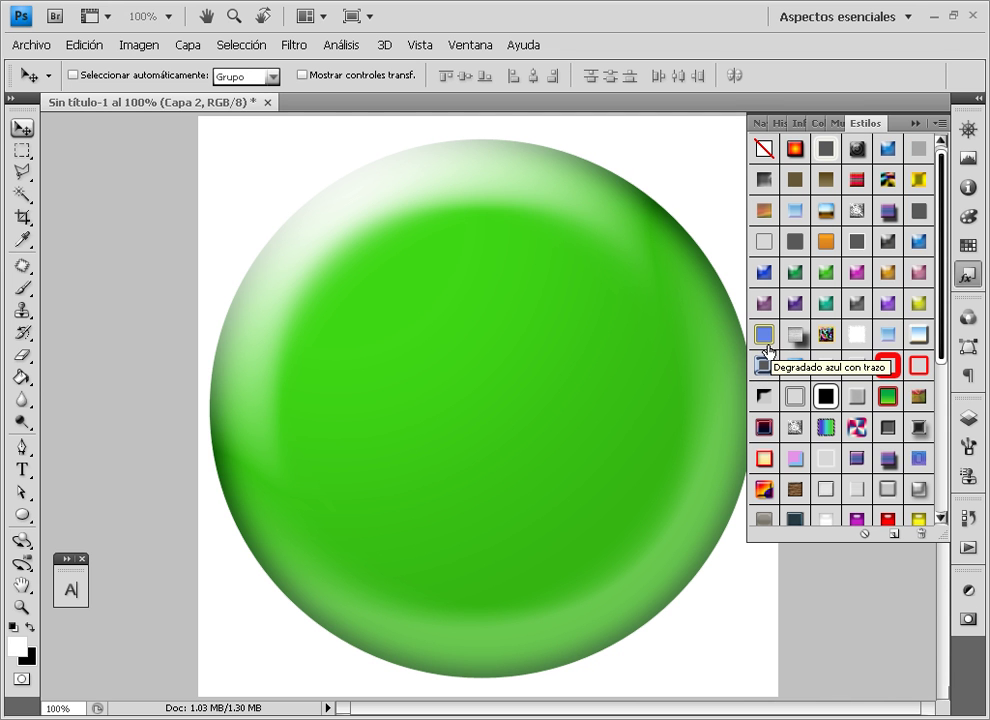
left_click(762, 355)
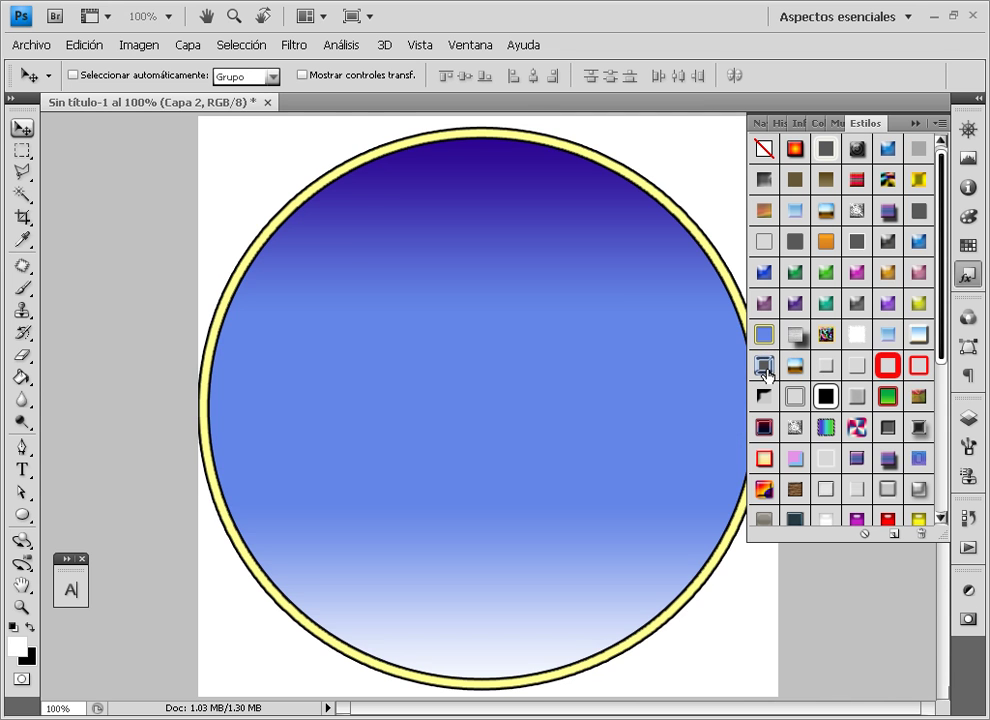
left_click(765, 372)
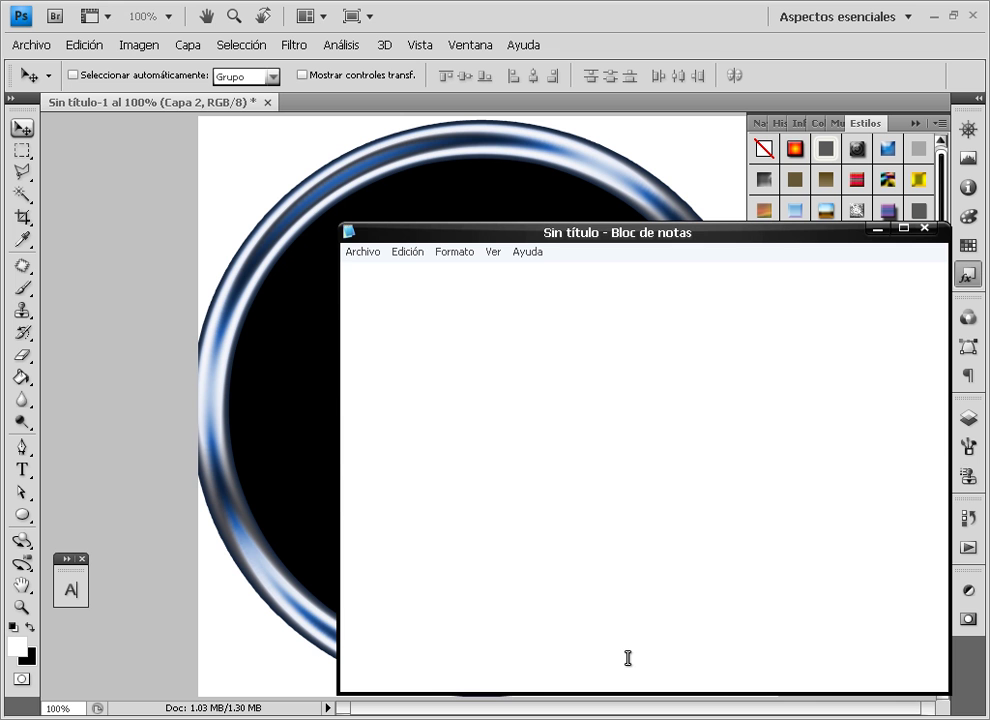
Restore the notes and add a closing paragraph saying many more styles exist online.
key("ctrl+v")
type("co")
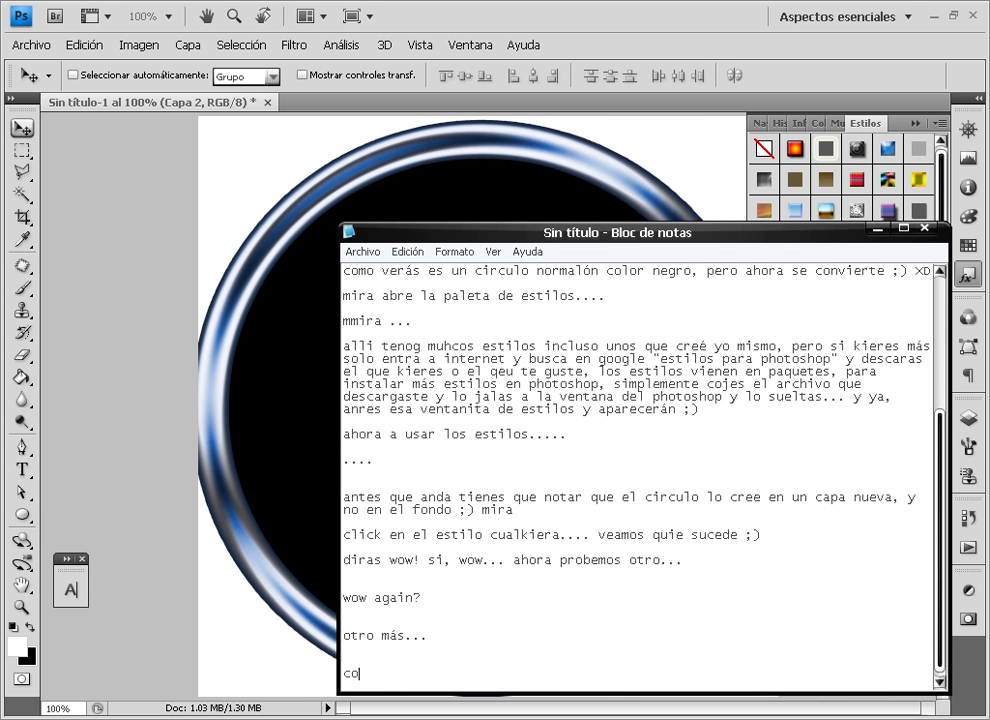
type("mo verás hay muuuchos es")
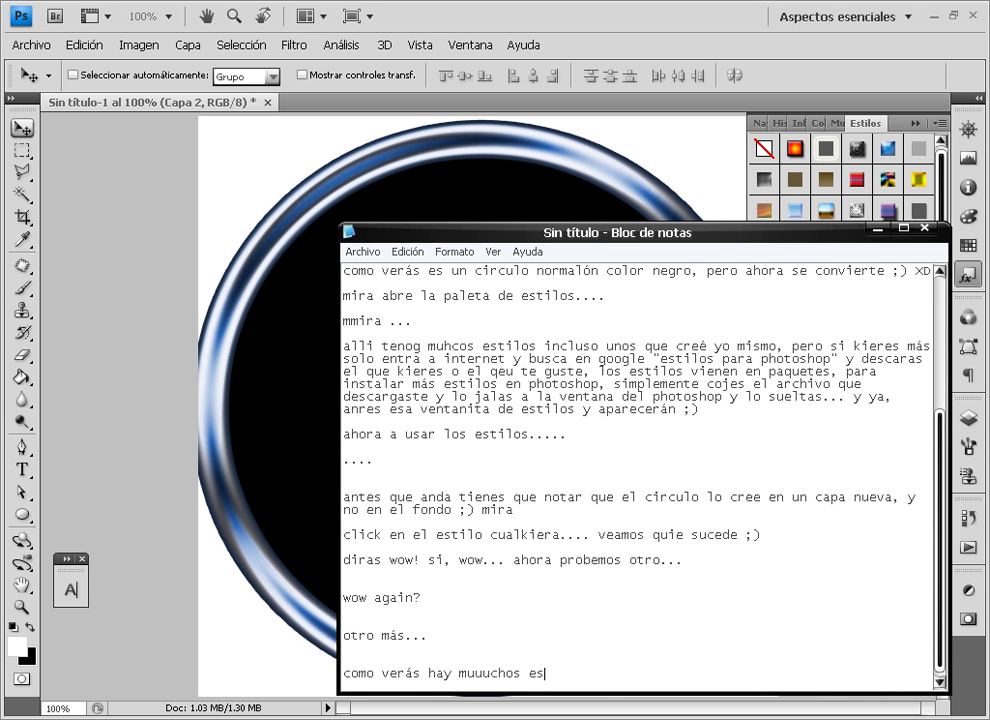
type("tilos y muuuchos más en")
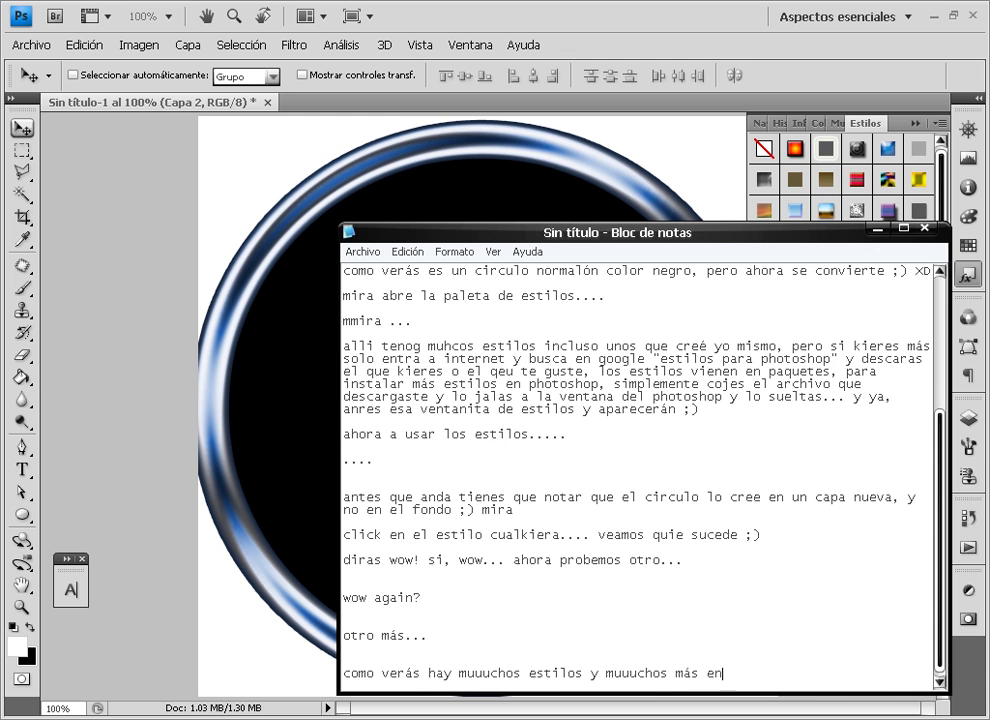
type(" internet y esa es la f")
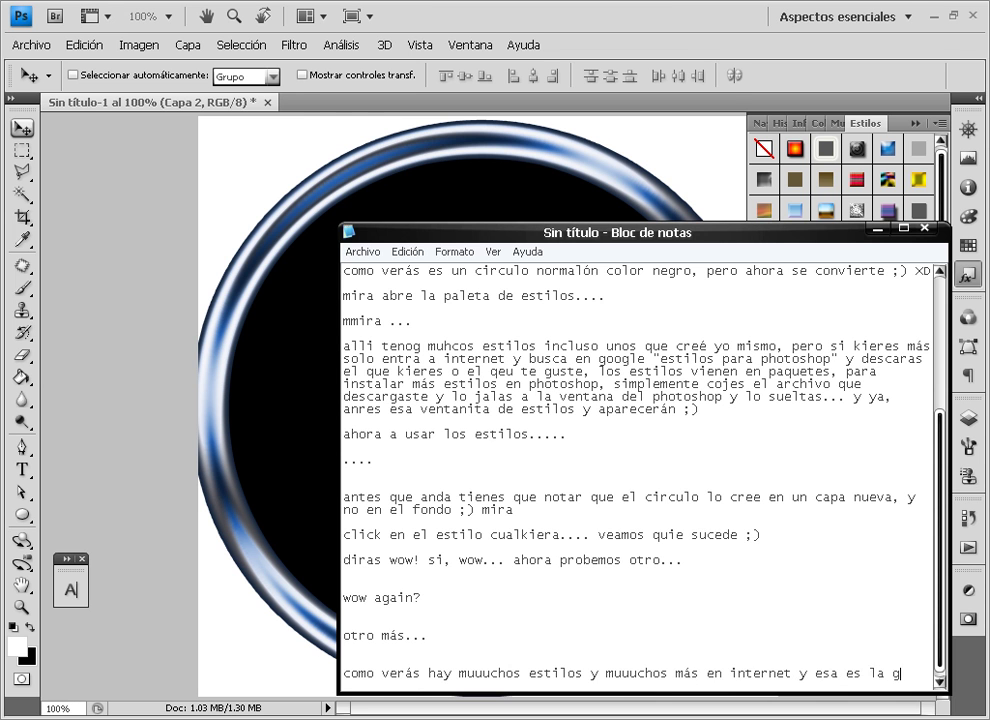
type("ormas más fácil de cr")
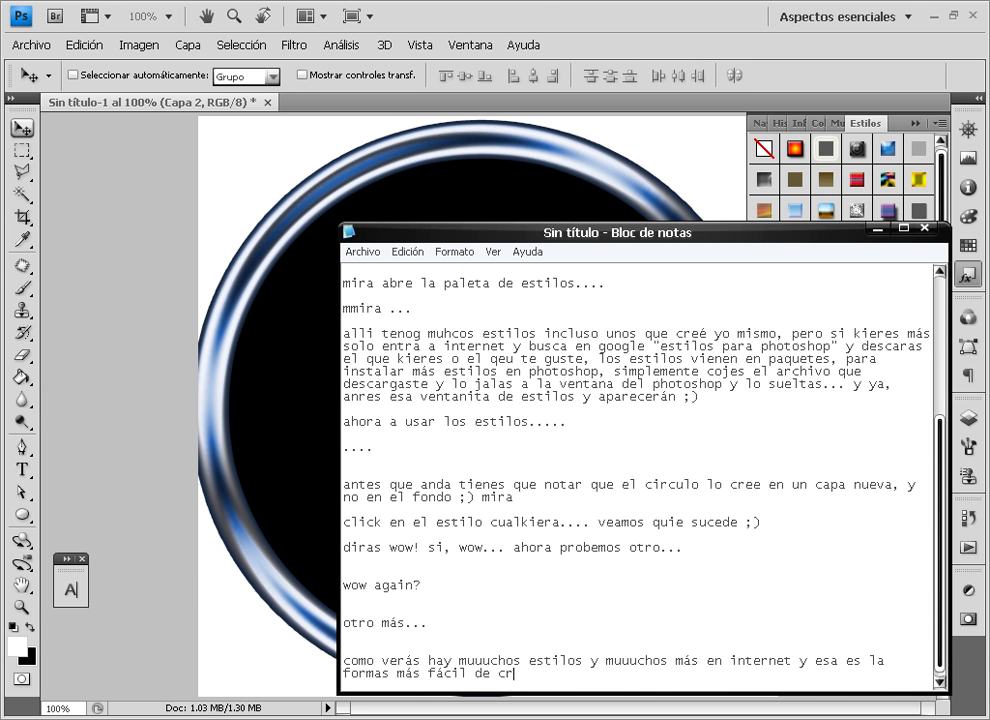
type("ear orbs")
type(", espero que te haya sido ")
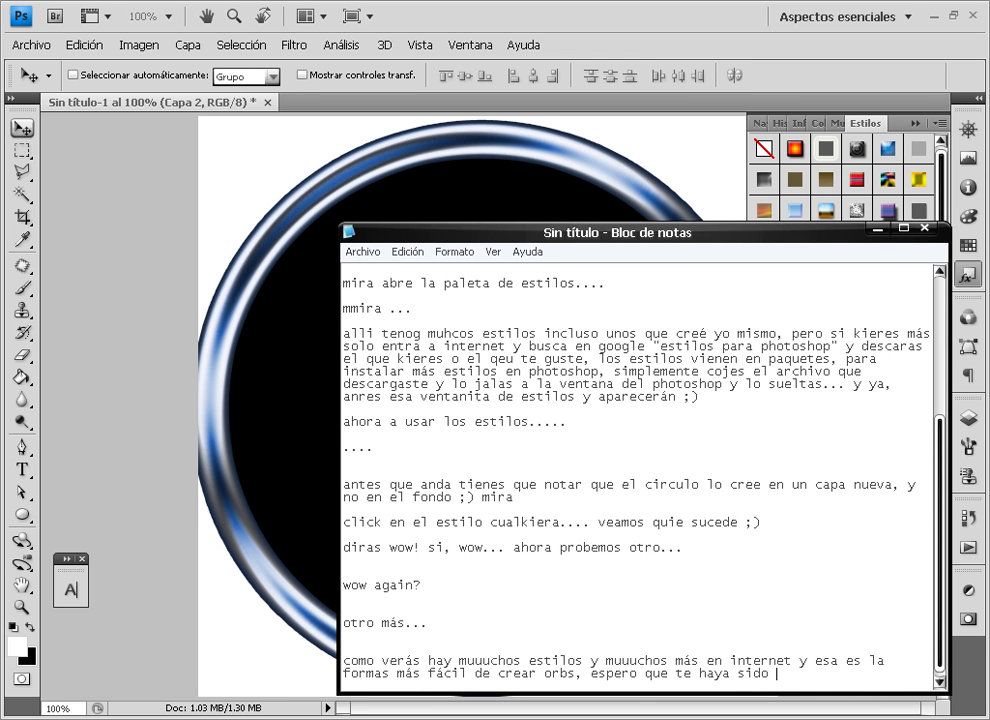
type("úti")
type("l, normal")
type("mete")
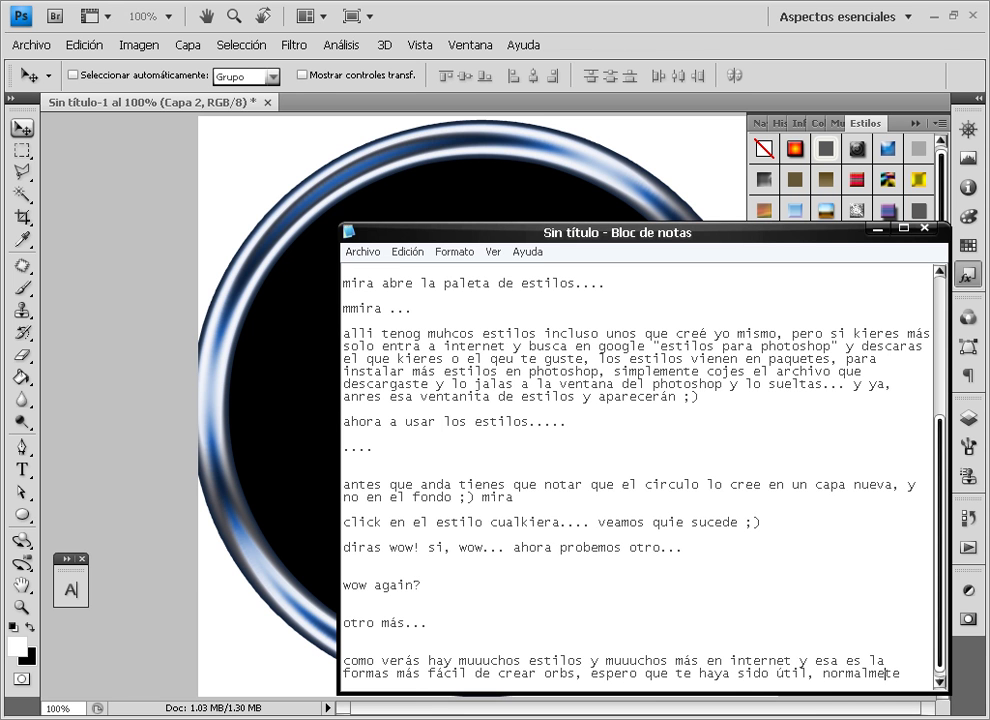
type("n")
key("End")
type("i XD")
Add the farewell 'nos vemos.....', the author's sign-off and the website line on separate lines.
key("Return")
key("Return")
type("nos vem")
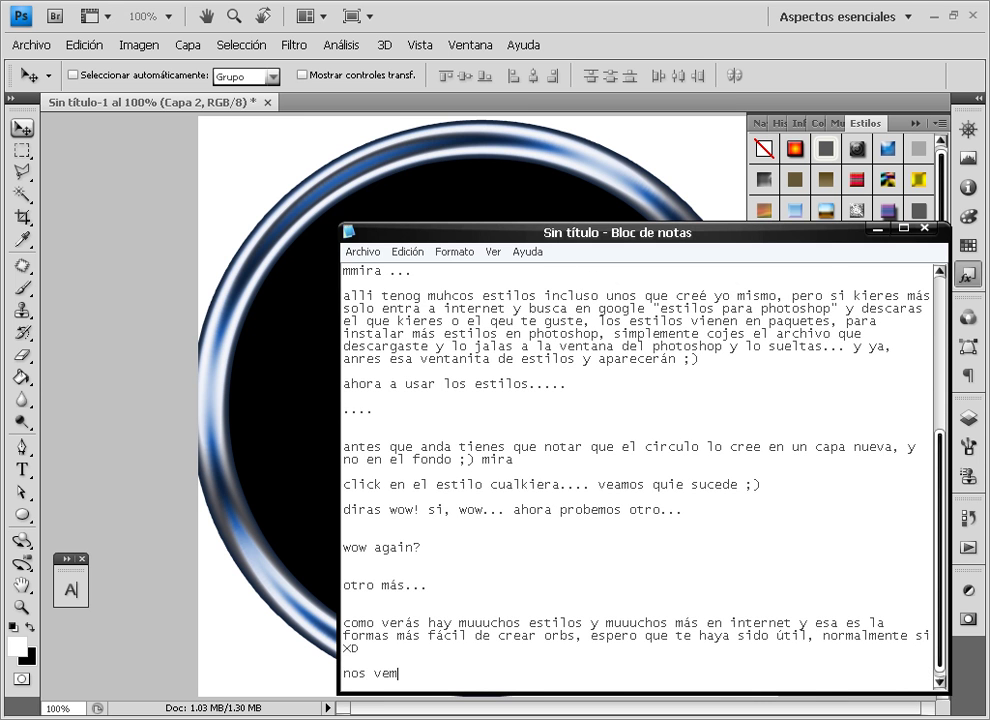
type("os.....")
key("Return")
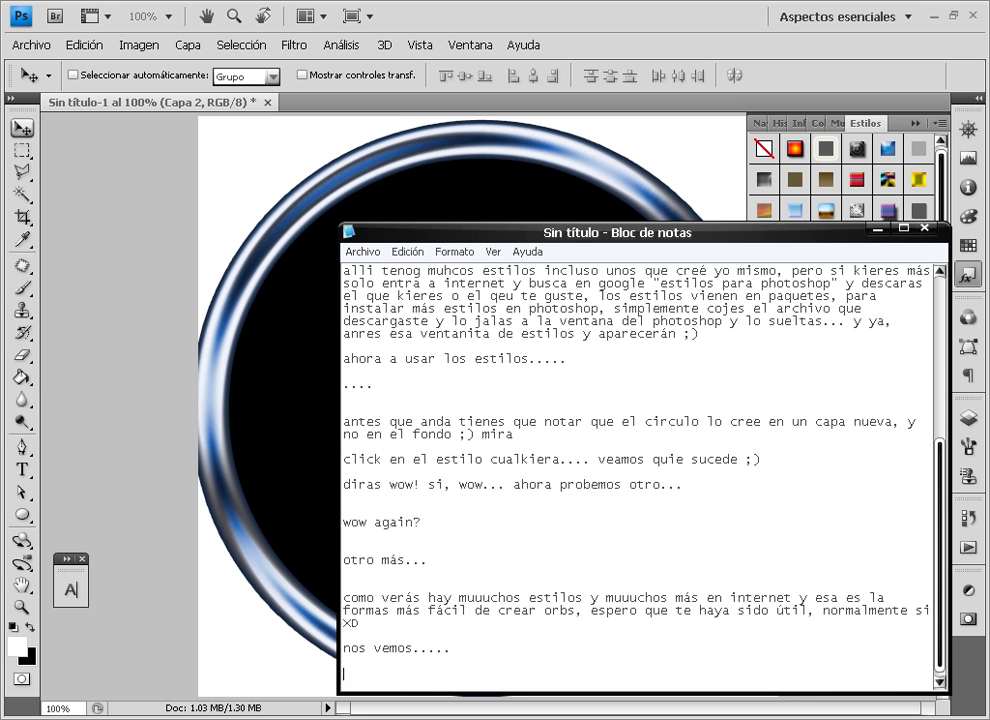
type("adios de Zero")
key("Return")
key("Return")
type("W")
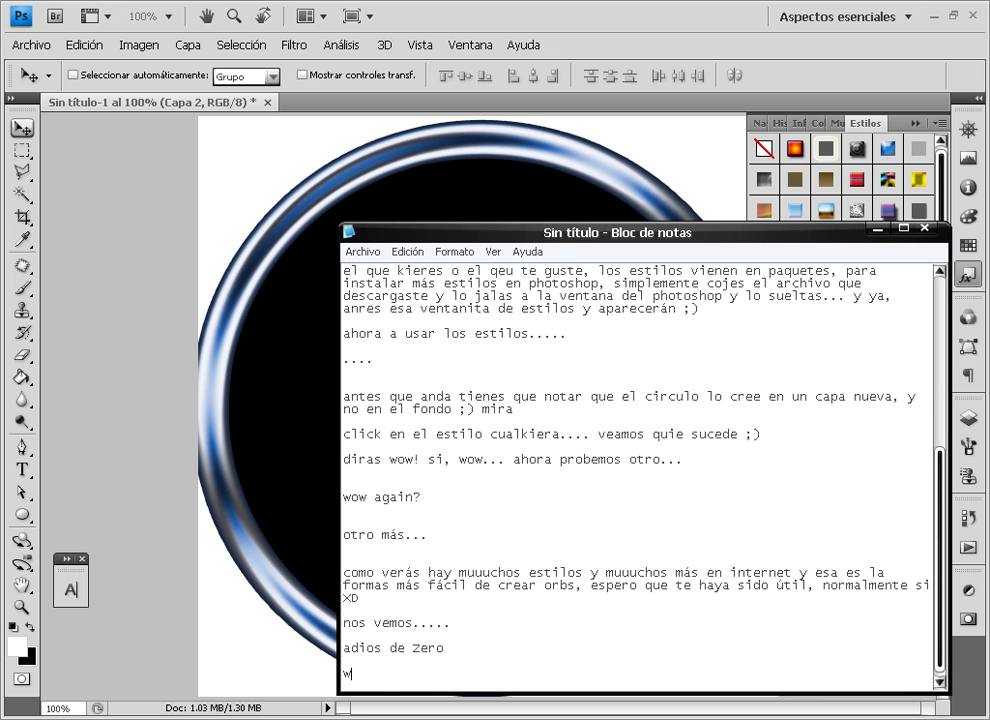
type("ww.personalclub.n")
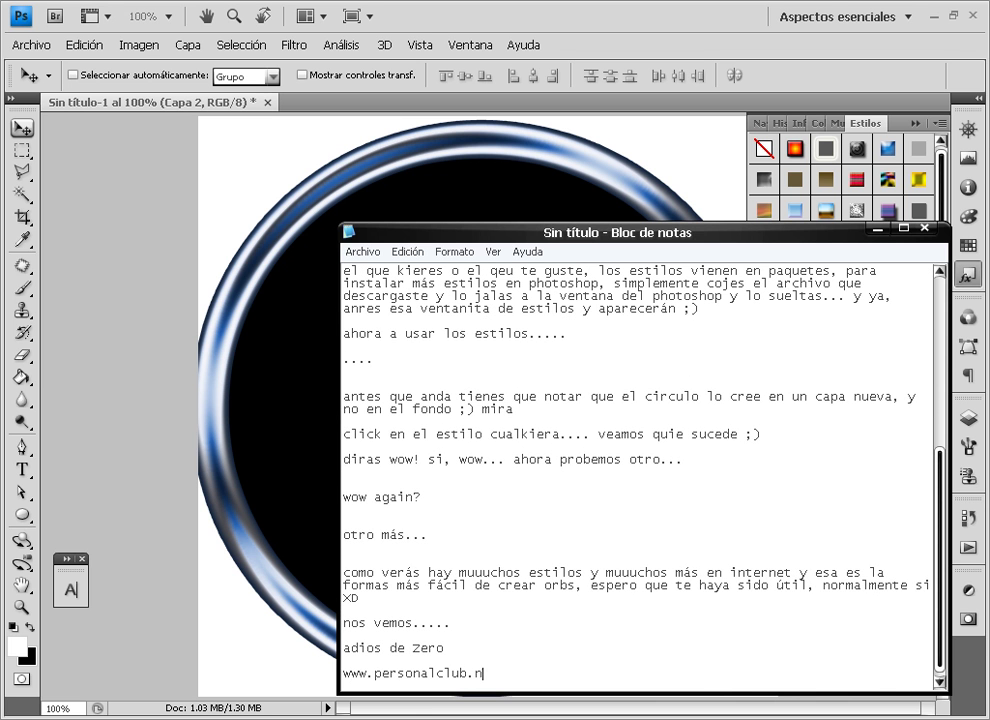